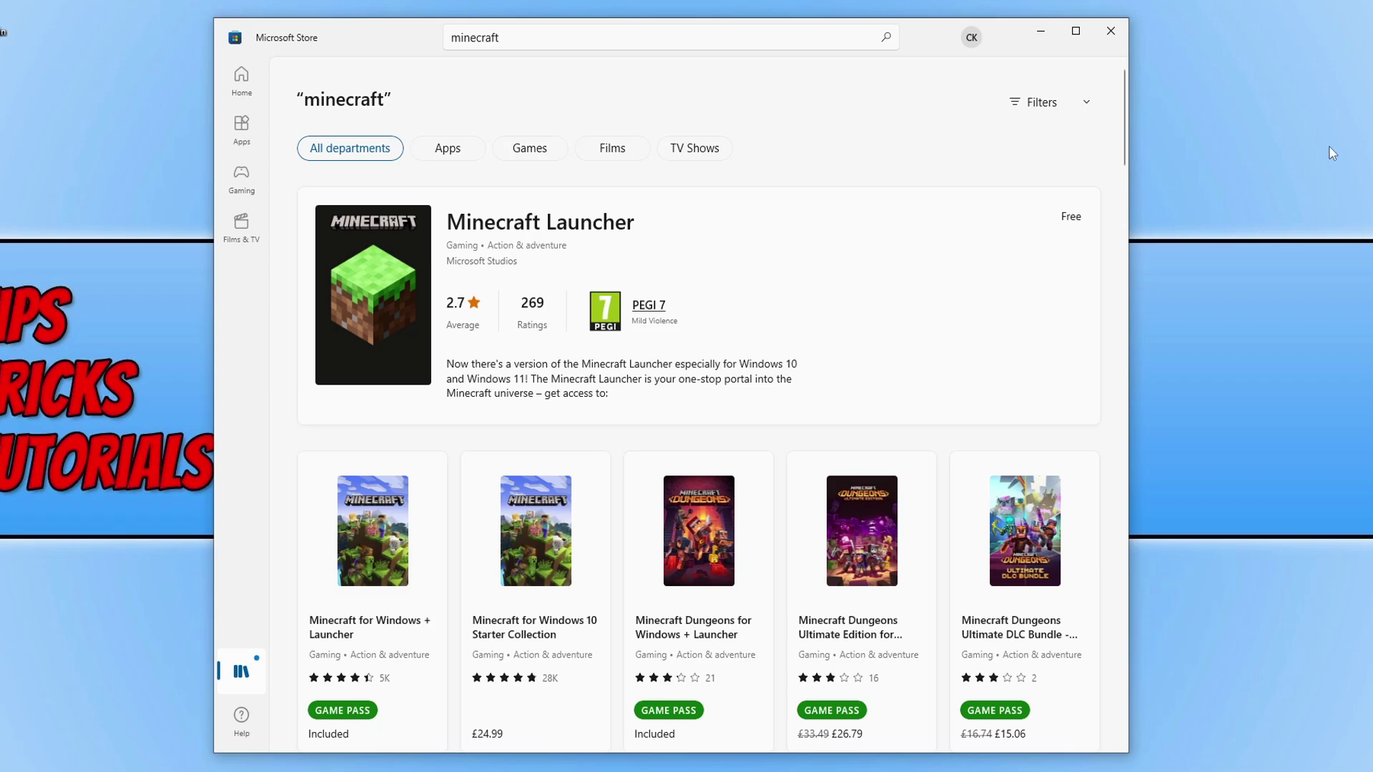
# - Open the Minecraft for Windows + Launcher product page from the 'minecraft' search results
pyautogui.click(628, 234)
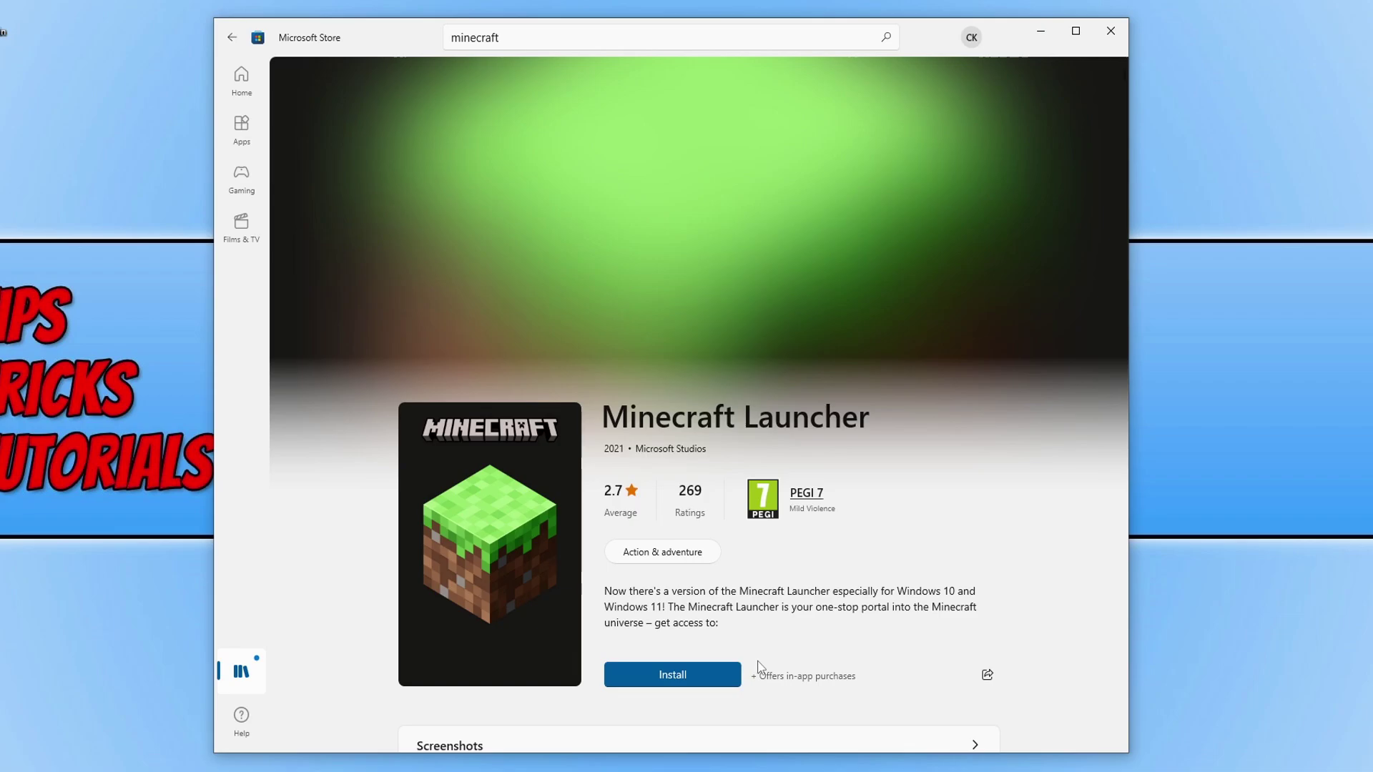
pyautogui.click(231, 38)
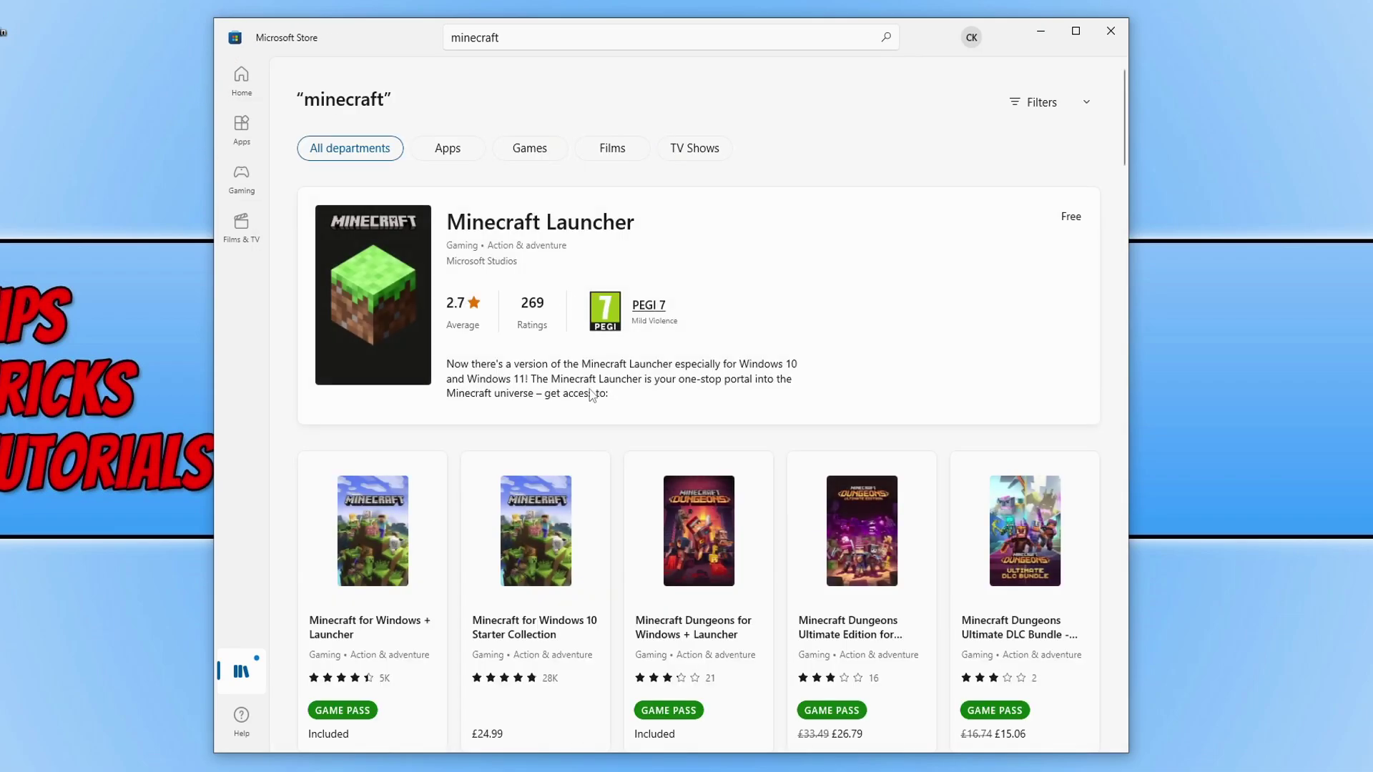
pyautogui.click(352, 526)
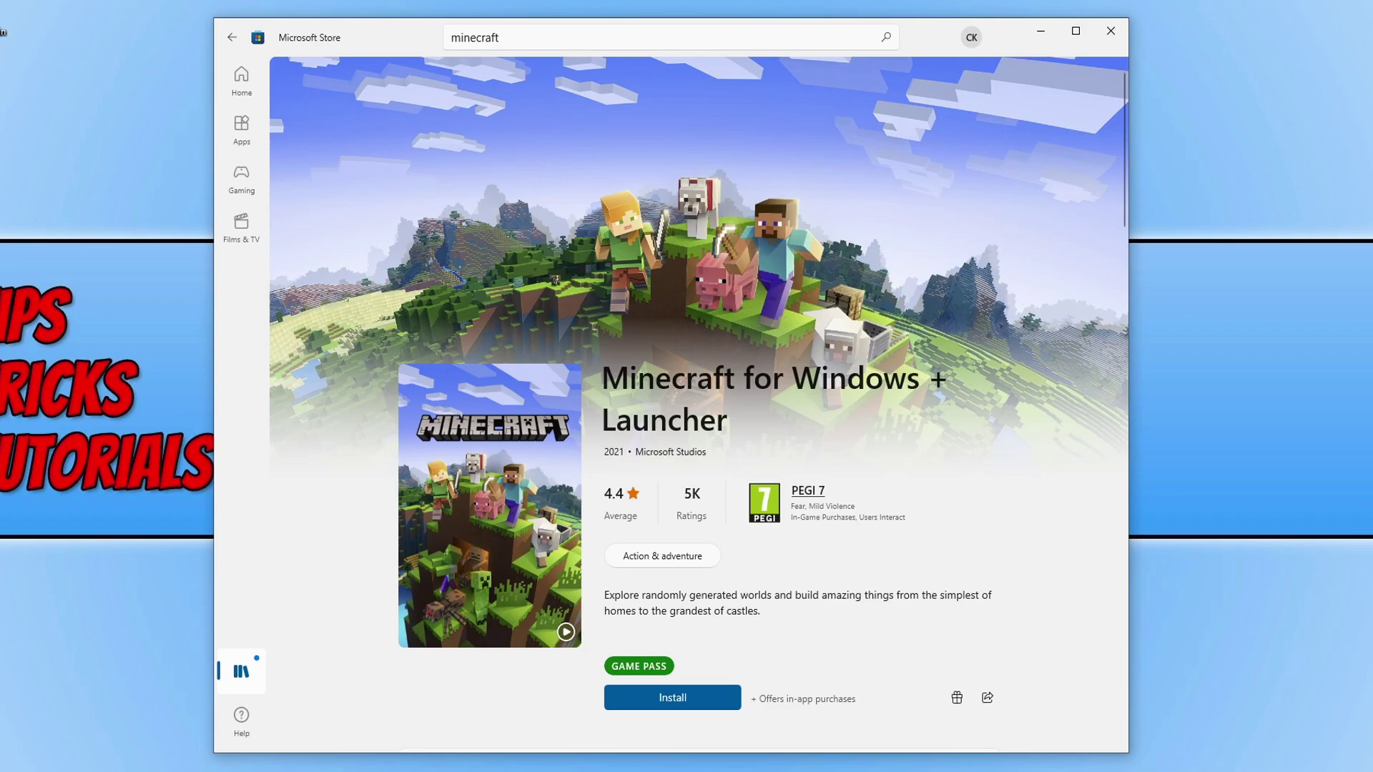
# - Sign out of the Microsoft Store account from the profile menu
pyautogui.click(971, 37)
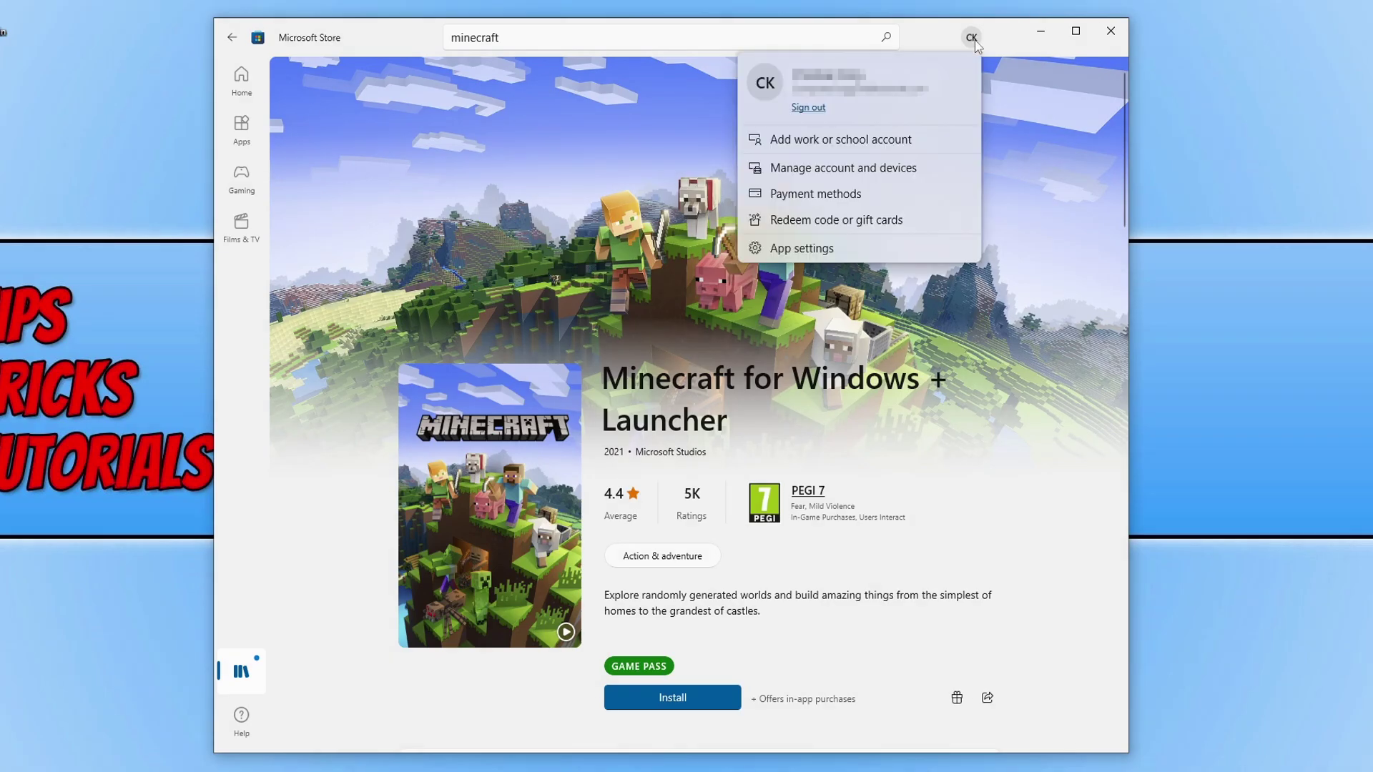
pyautogui.click(808, 107)
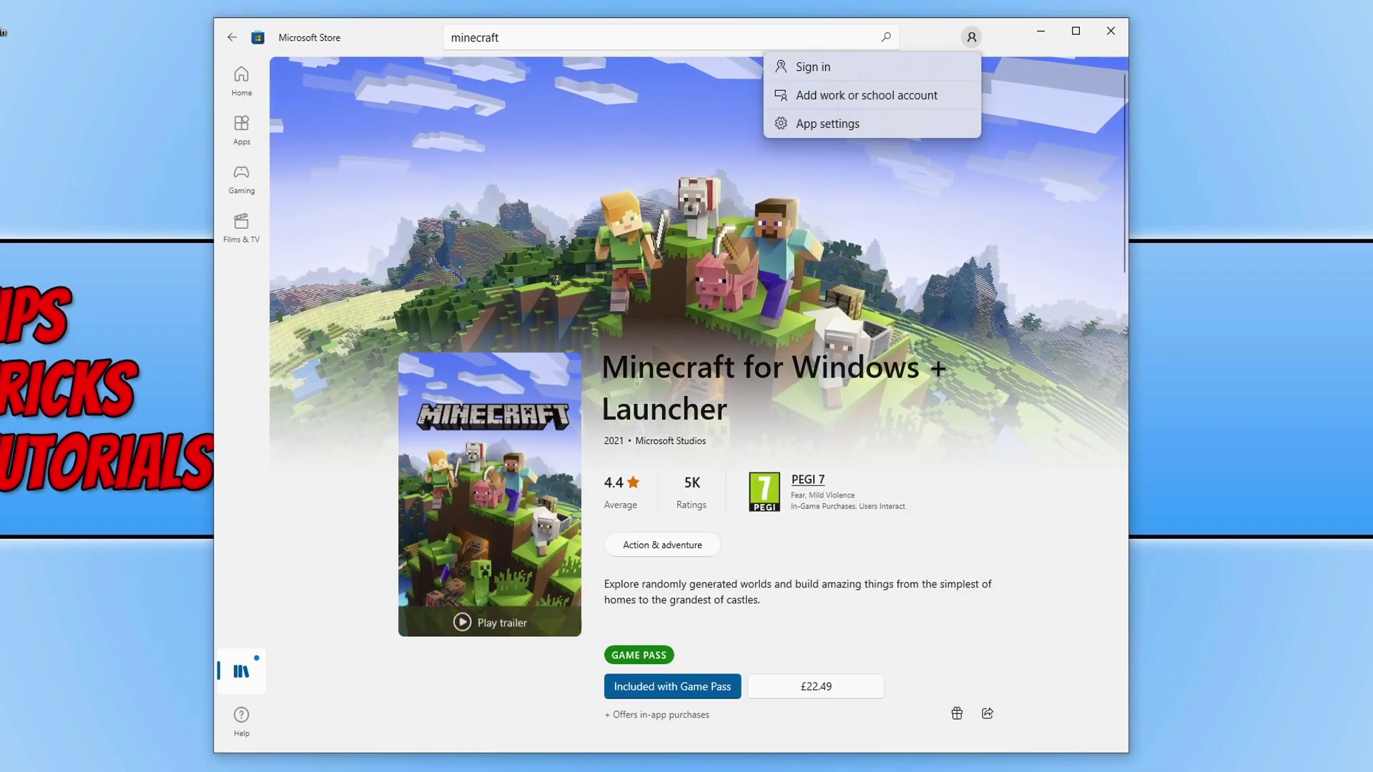
pyautogui.press('Escape')
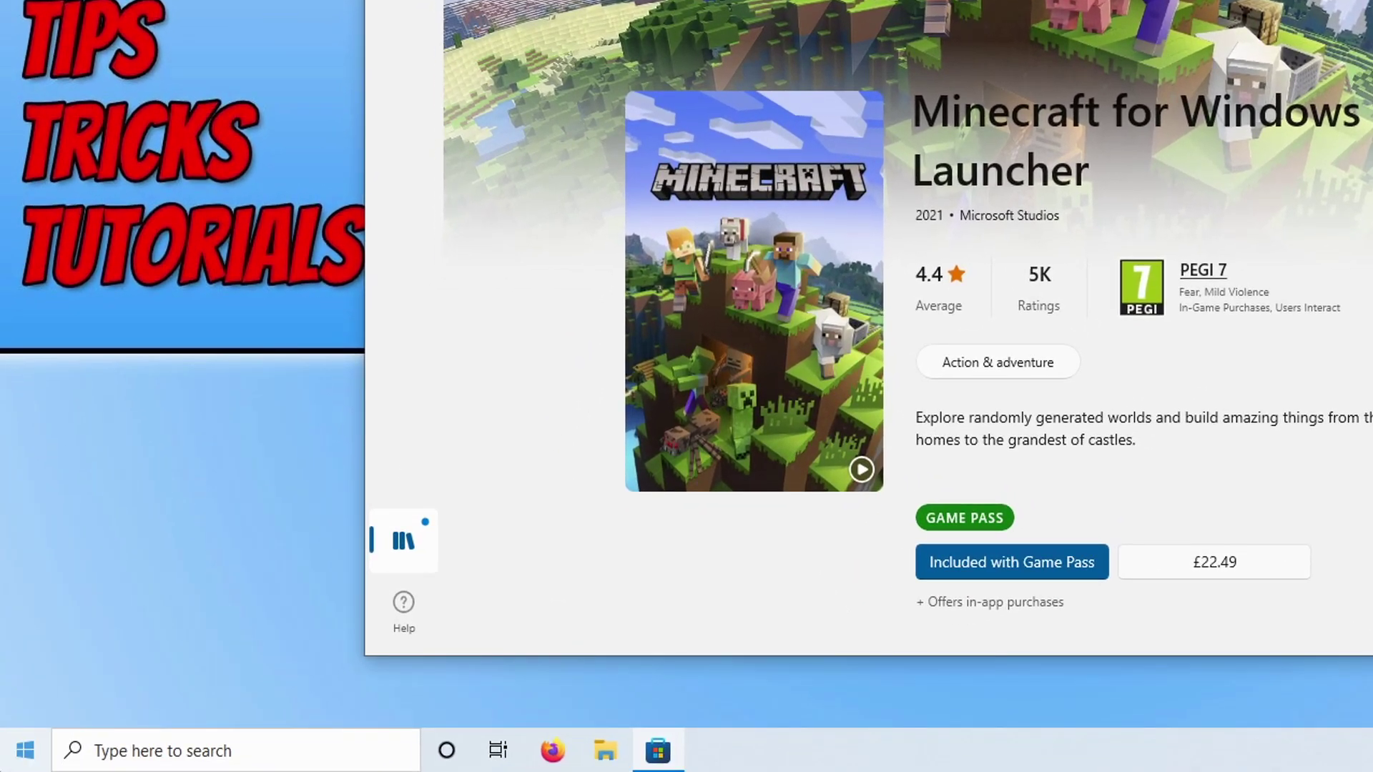
# - Launch the Xbox app from Start and sign out of its account
pyautogui.press('super')
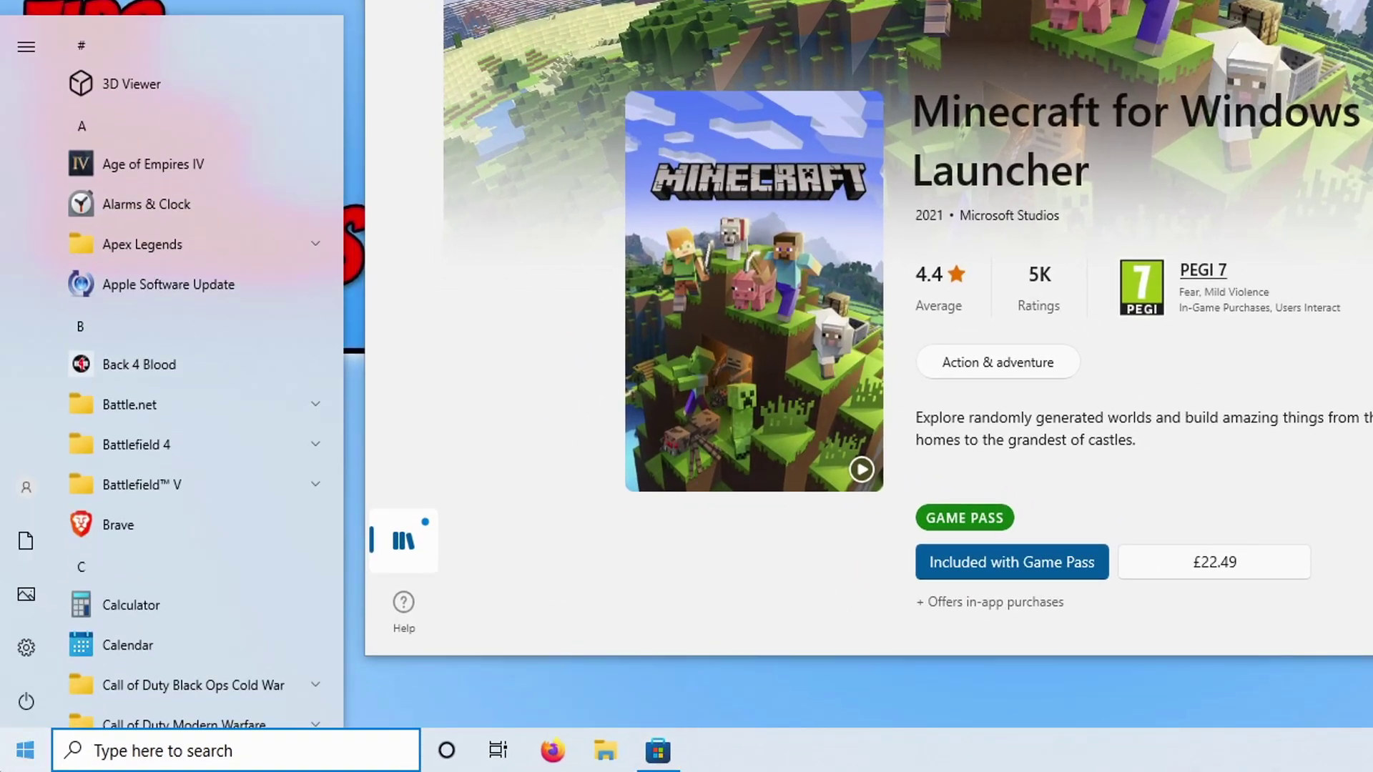
pyautogui.write('xbox')
pyautogui.click(204, 203)
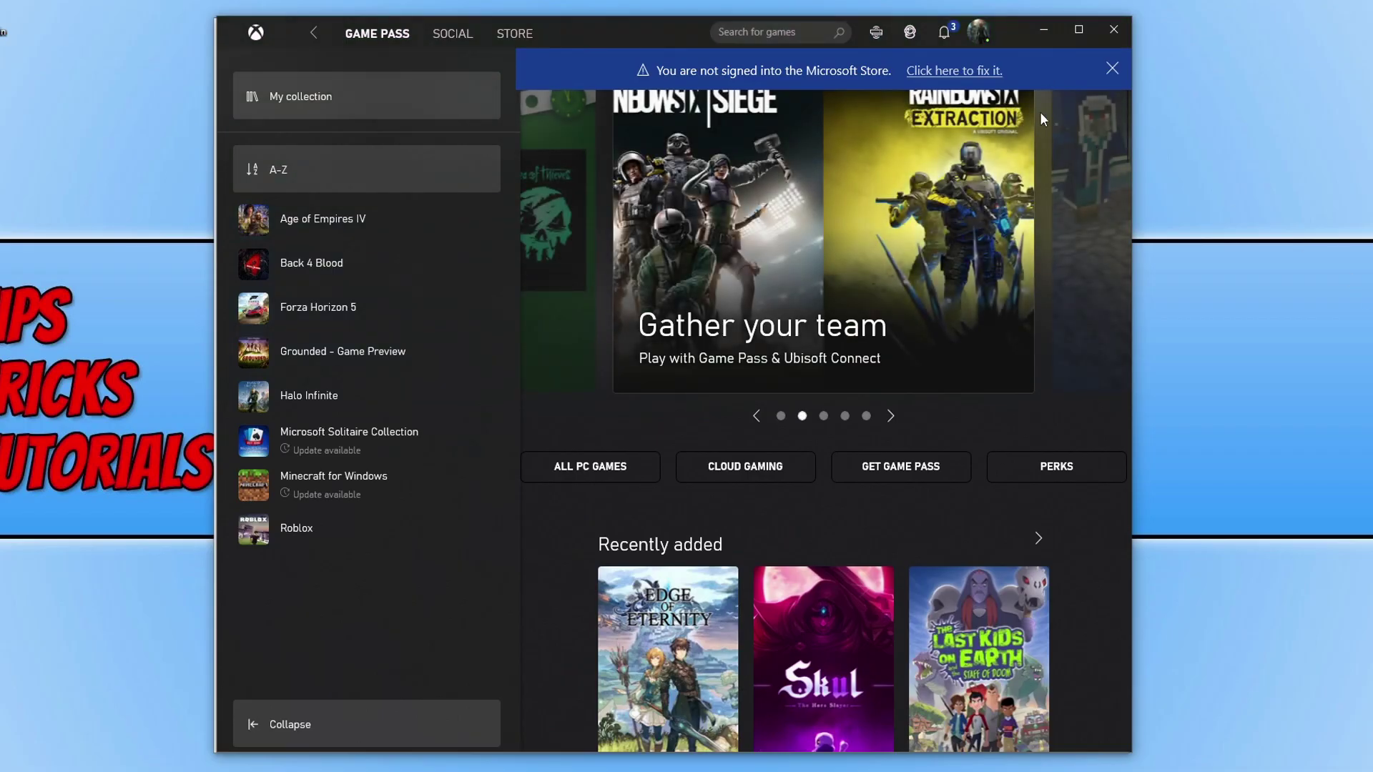
pyautogui.click(978, 32)
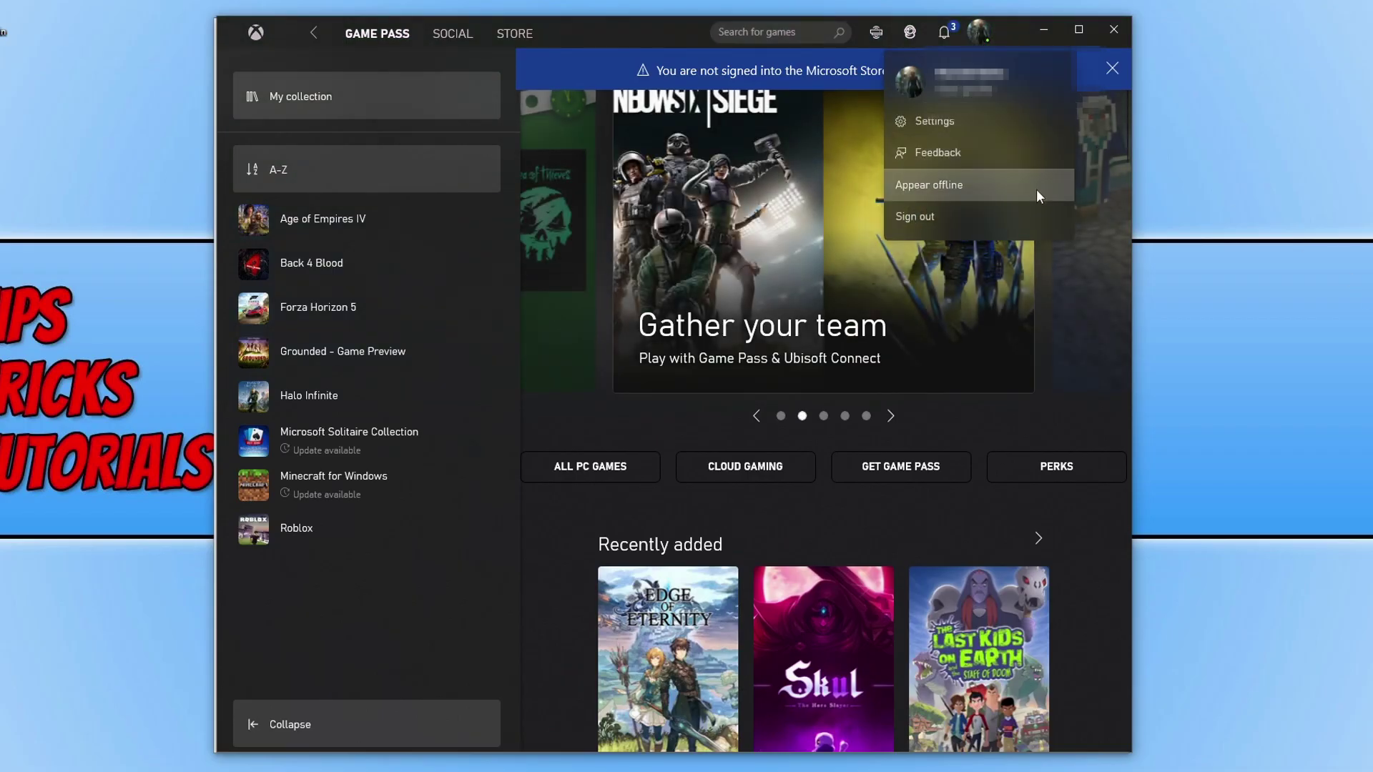
pyautogui.click(1021, 216)
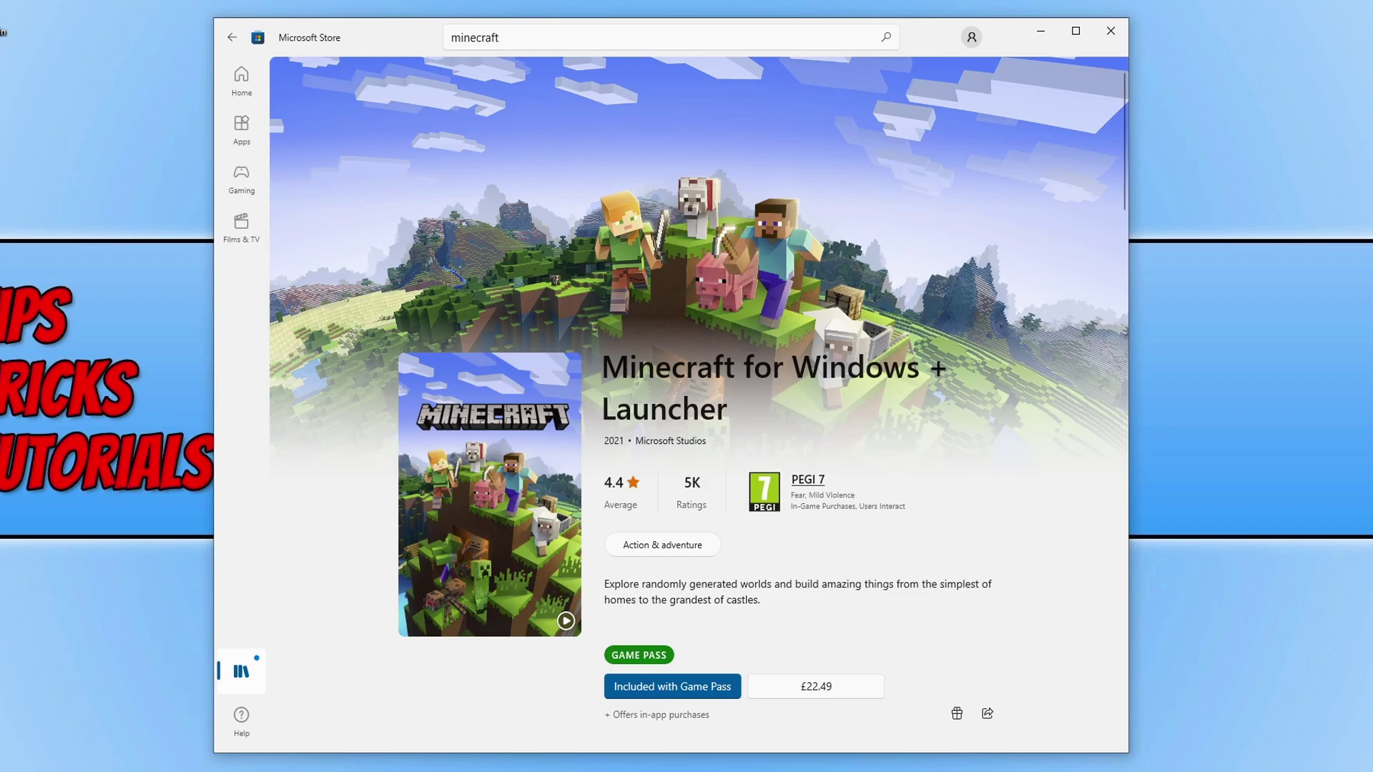
# - Return to the 'minecraft' search results and close Microsoft Store
pyautogui.click(232, 37)
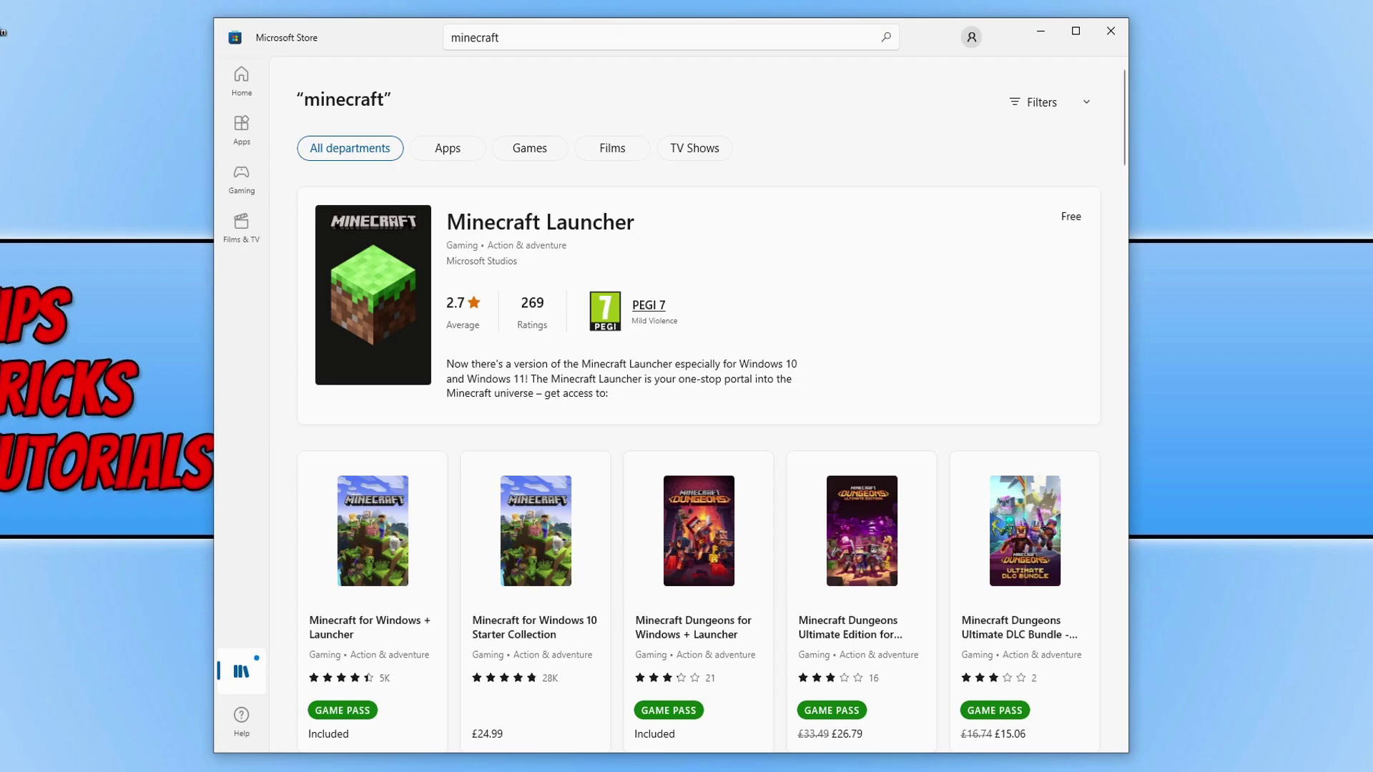
pyautogui.click(1040, 31)
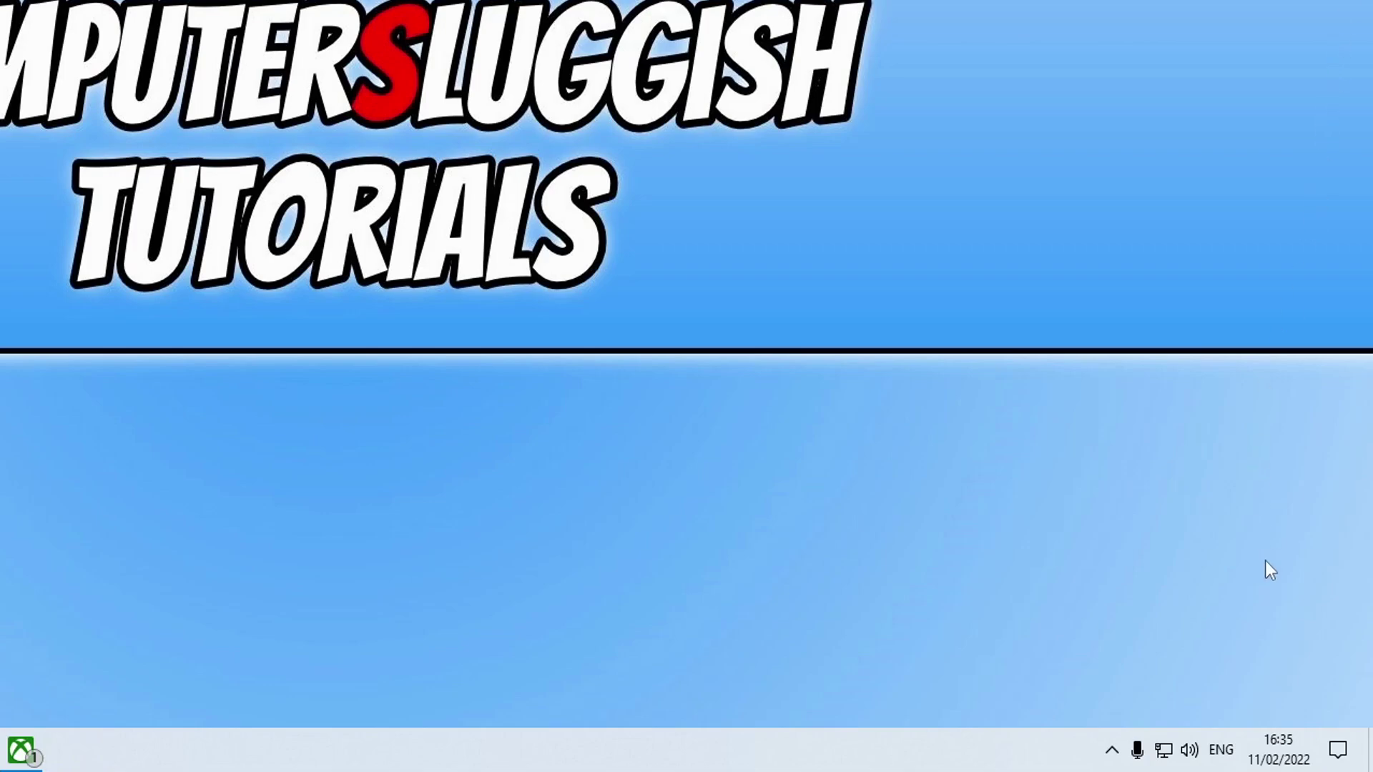
# - Review date and time settings and the United Kingdom regional formatting from the taskbar clock
pyautogui.rightClick(1279, 758)
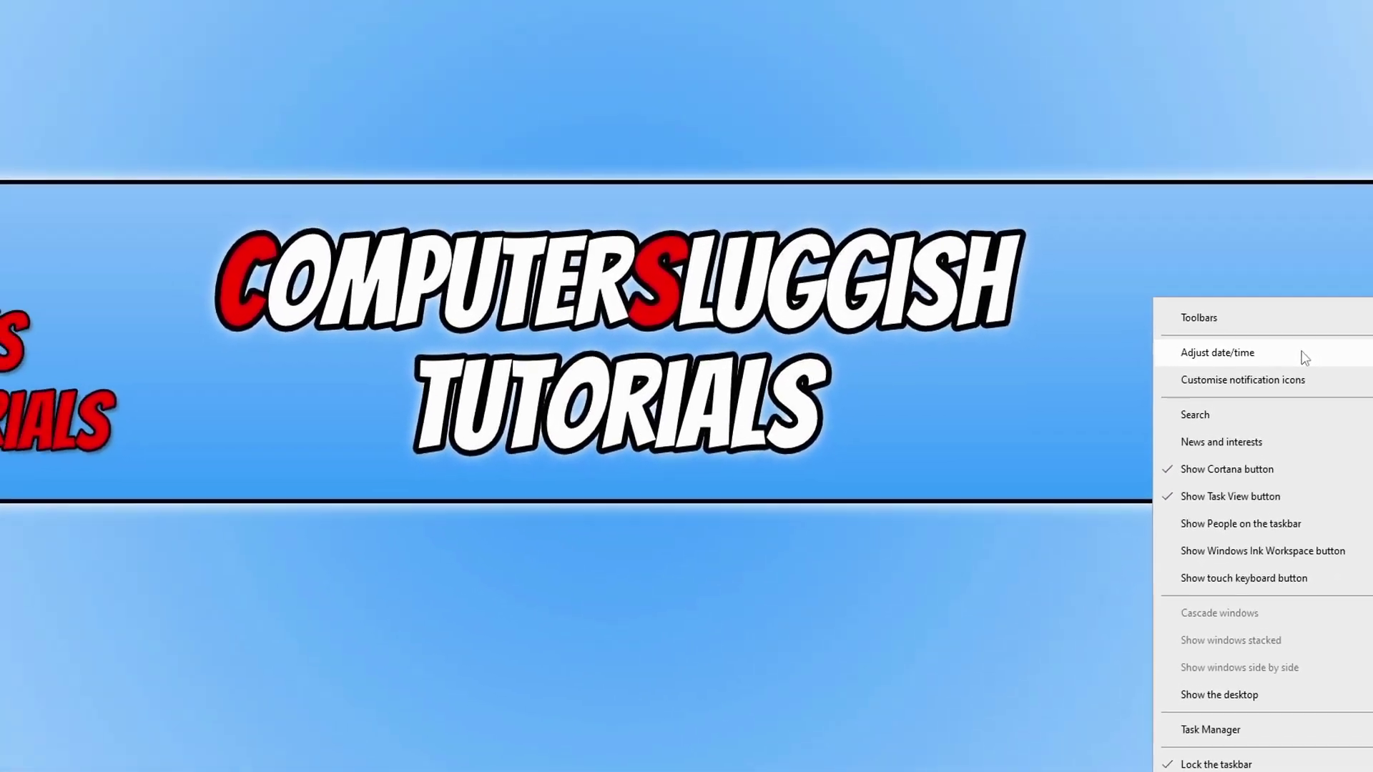
pyautogui.click(1304, 358)
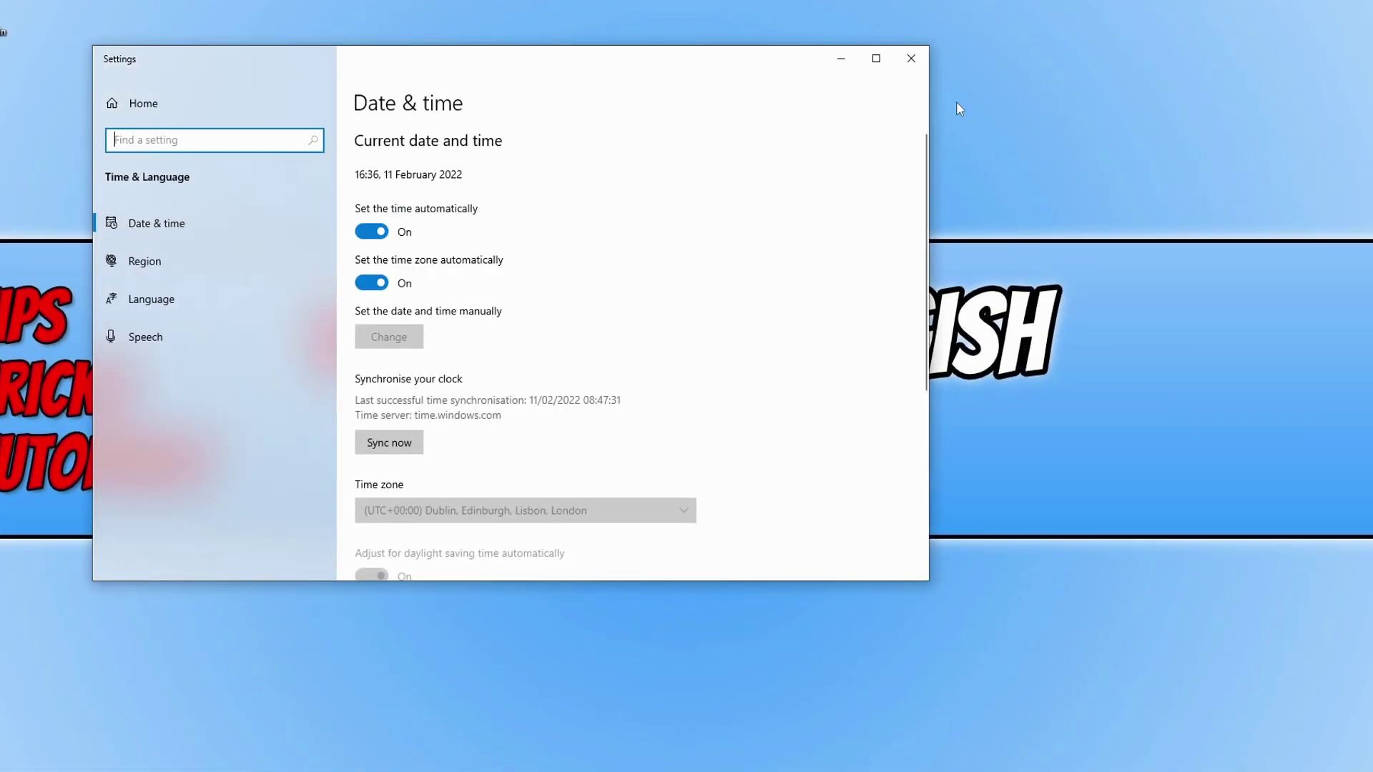
pyautogui.scroll(-5, 837, 190)
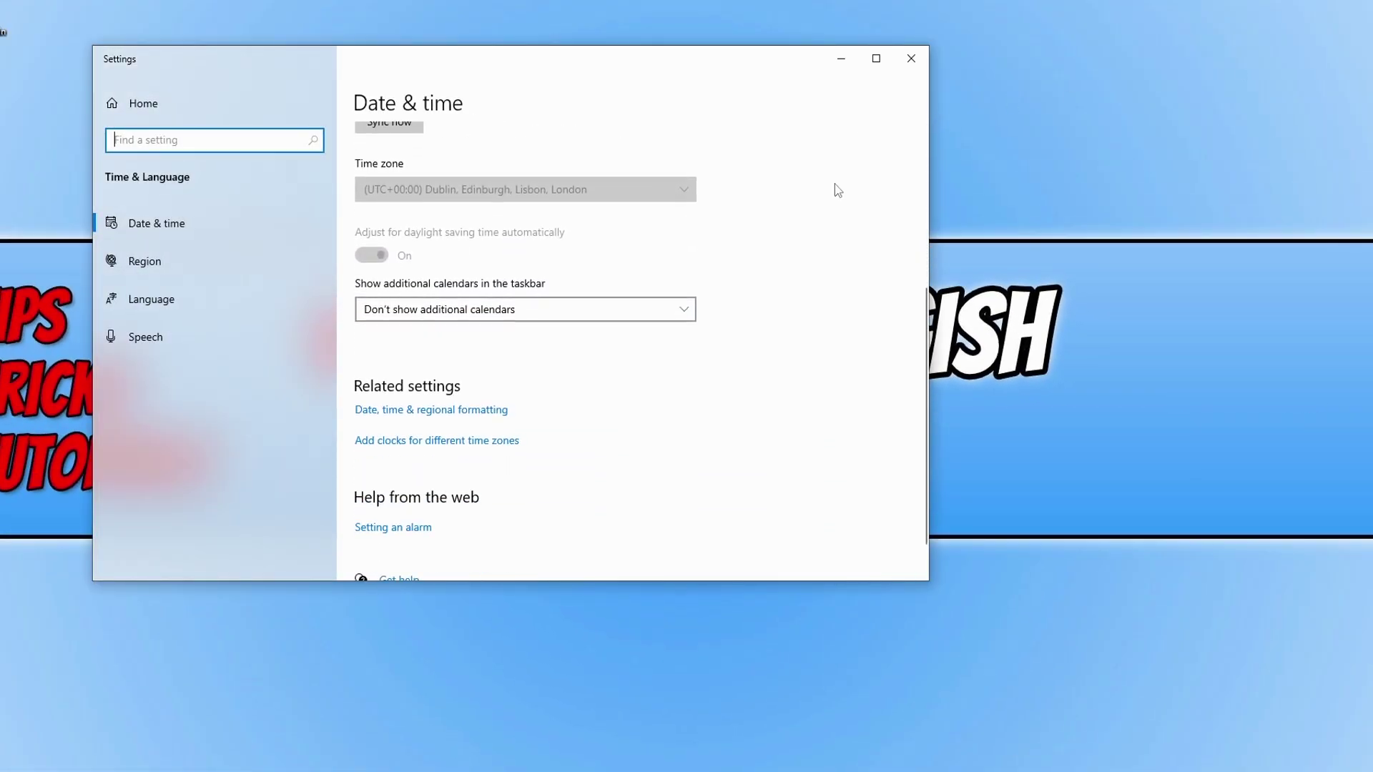
pyautogui.click(455, 415)
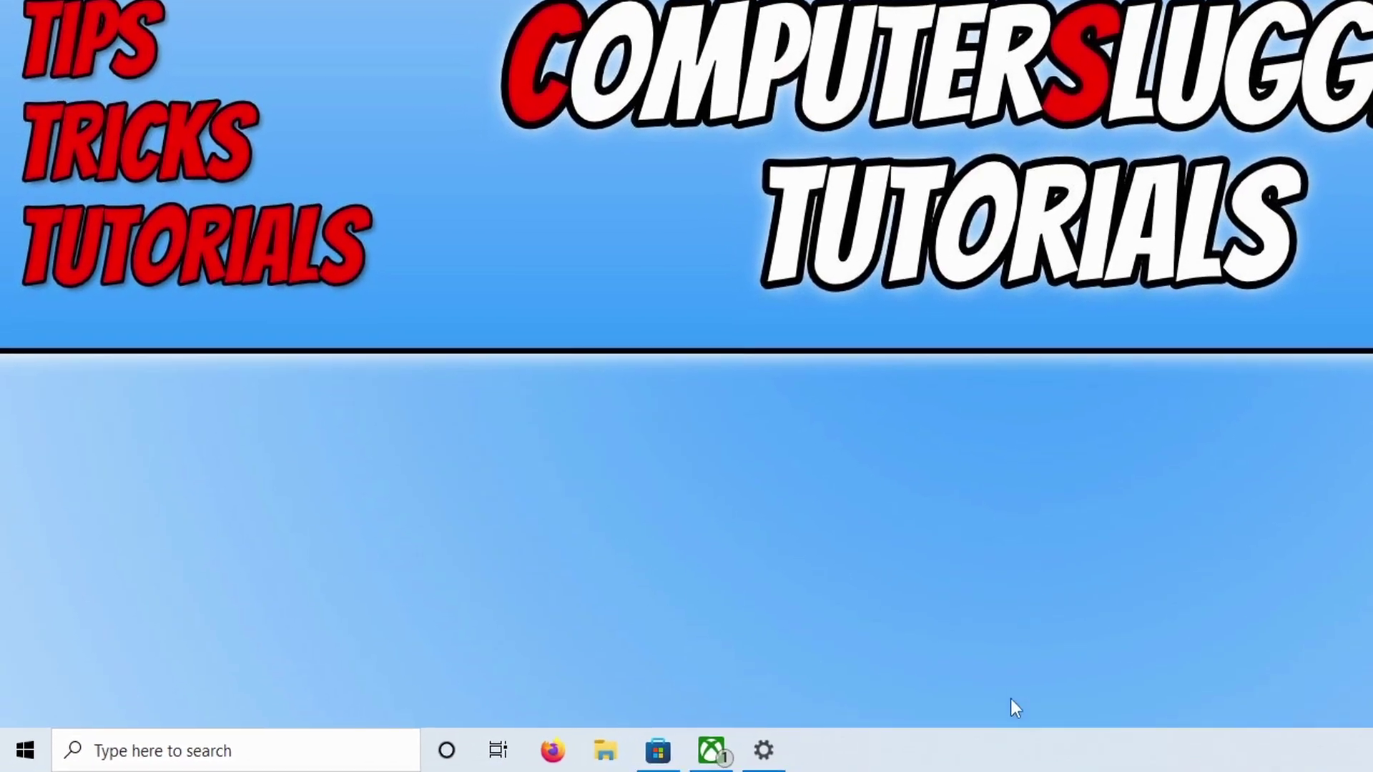
# - Sign out the disconnected user from Task Manager's Users tab, then close Task Manager
pyautogui.rightClick(16, 756)
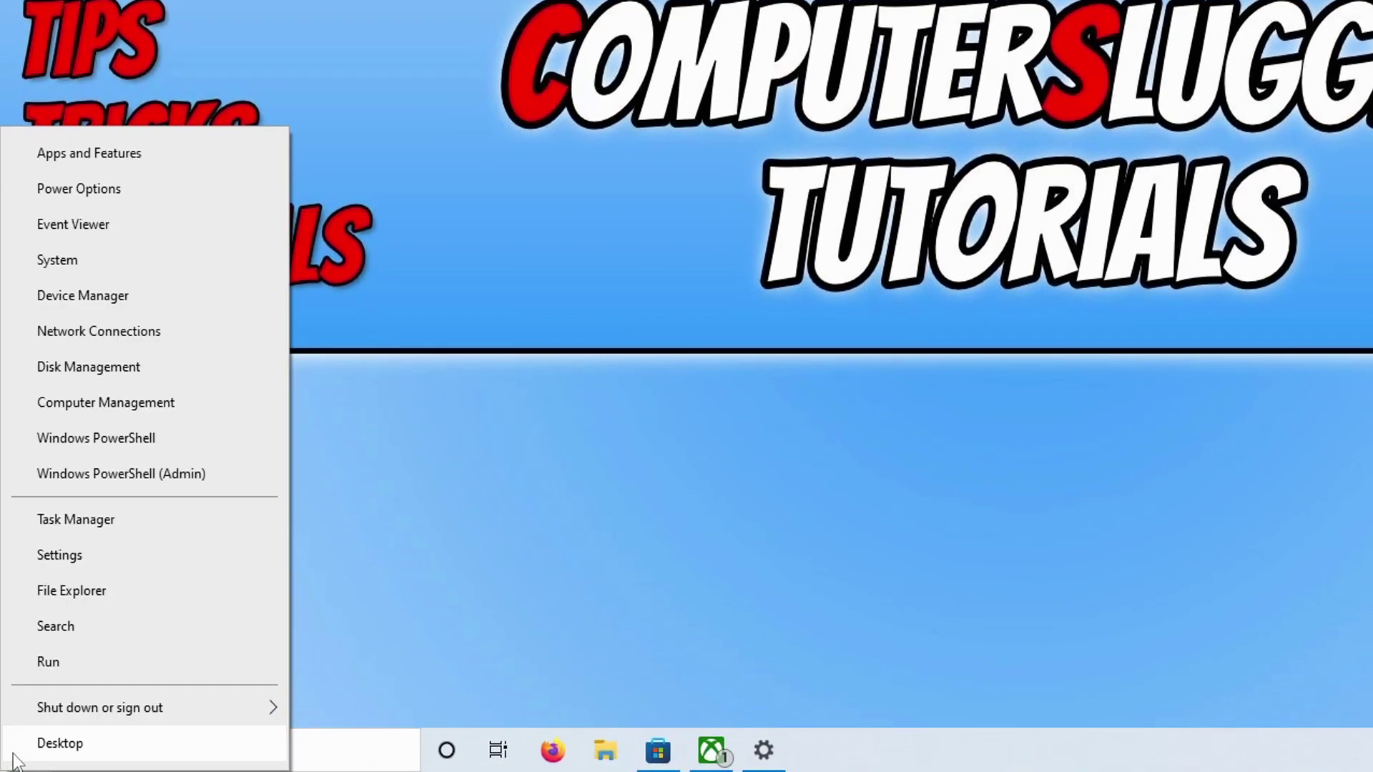
pyautogui.click(129, 516)
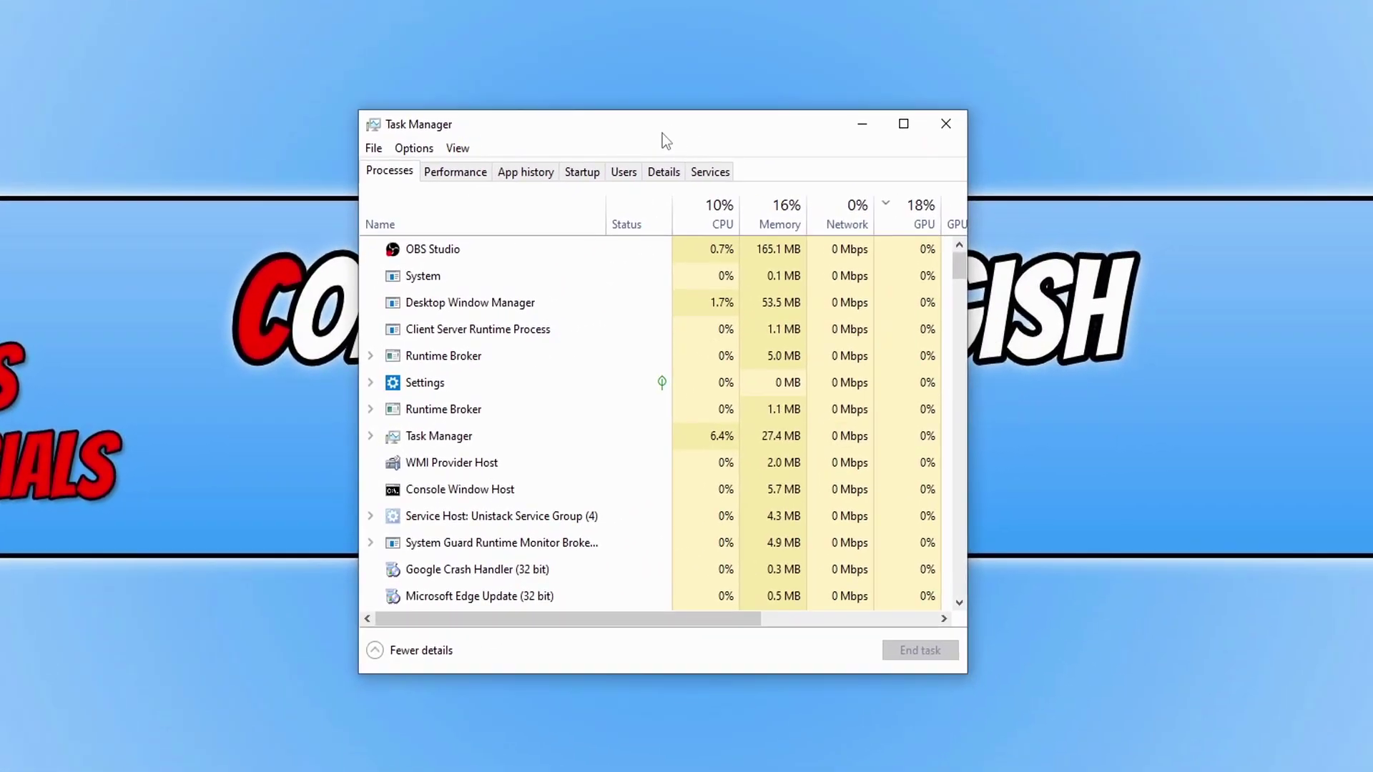
pyautogui.click(1067, 69)
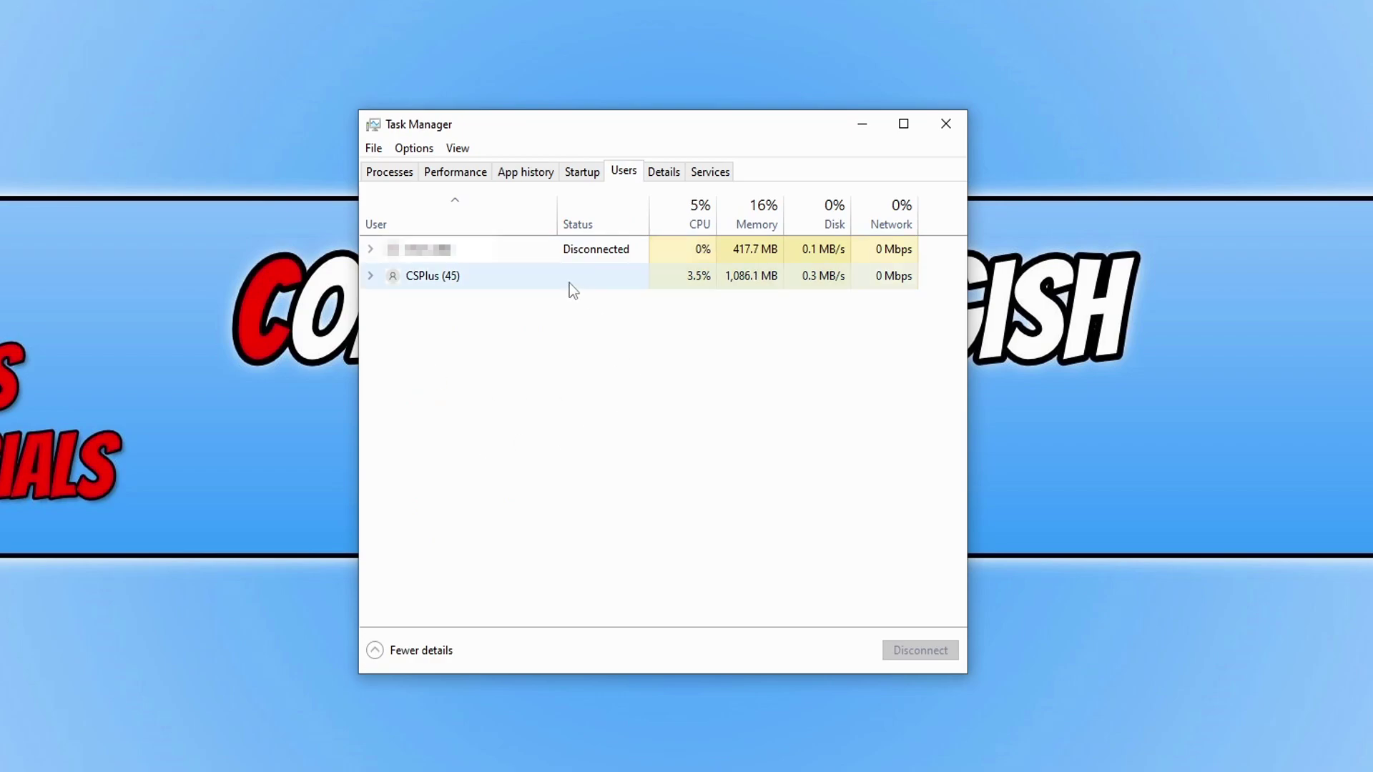
pyautogui.click(535, 251)
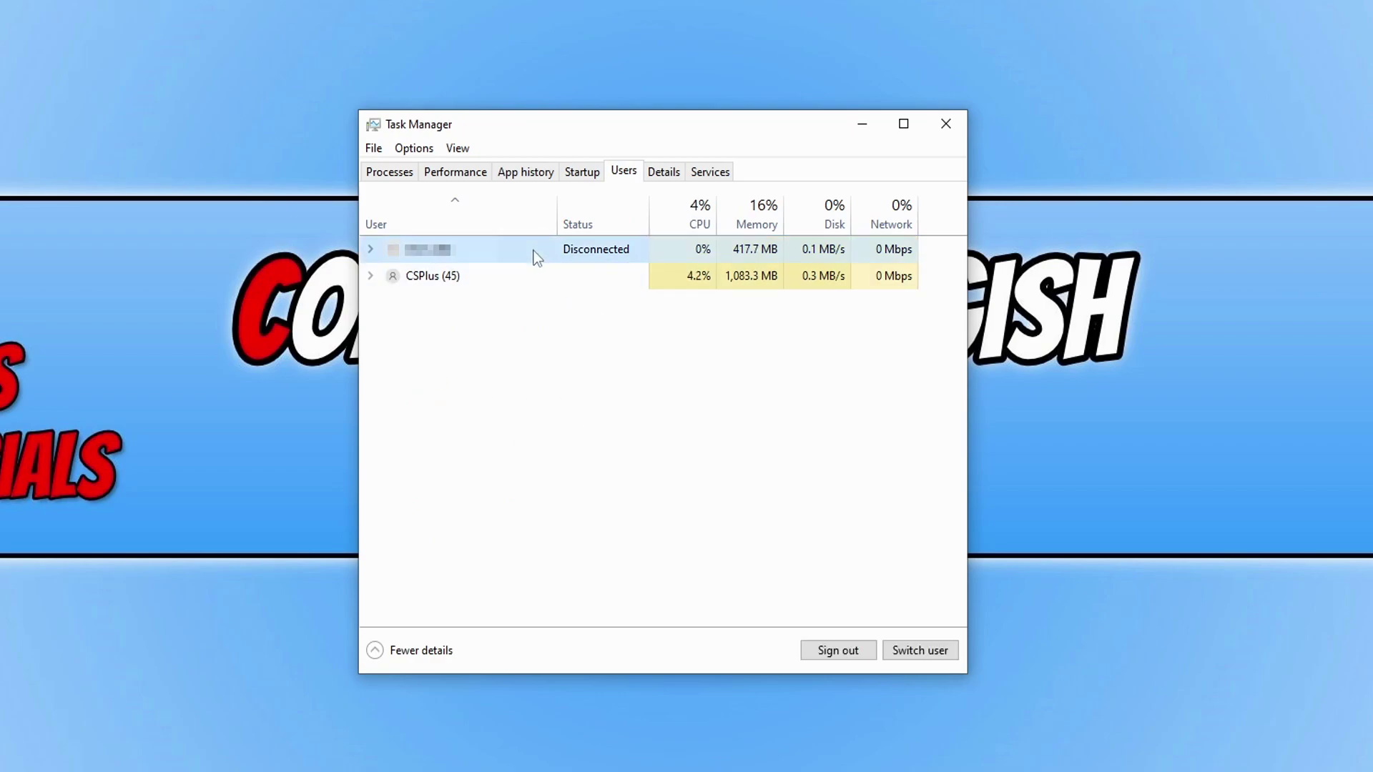
pyautogui.click(847, 652)
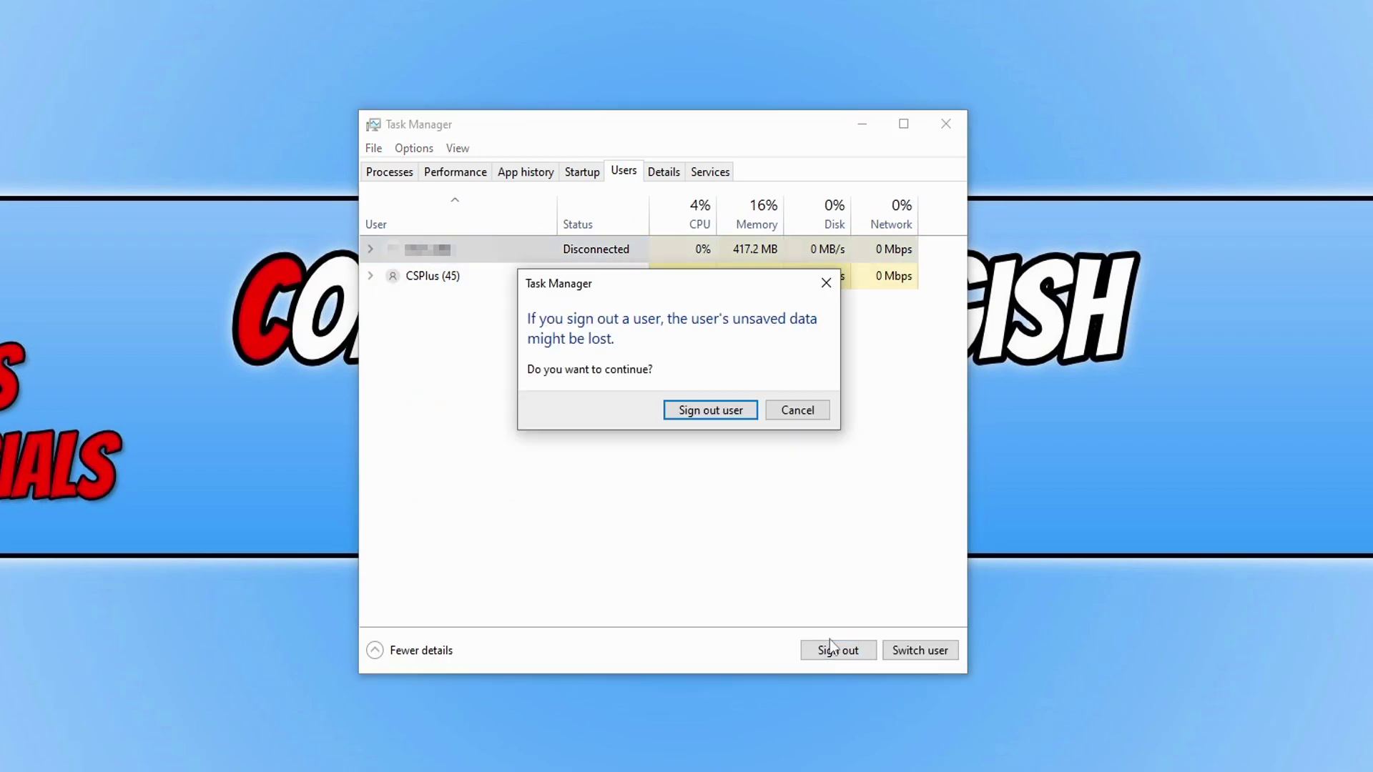
pyautogui.click(717, 413)
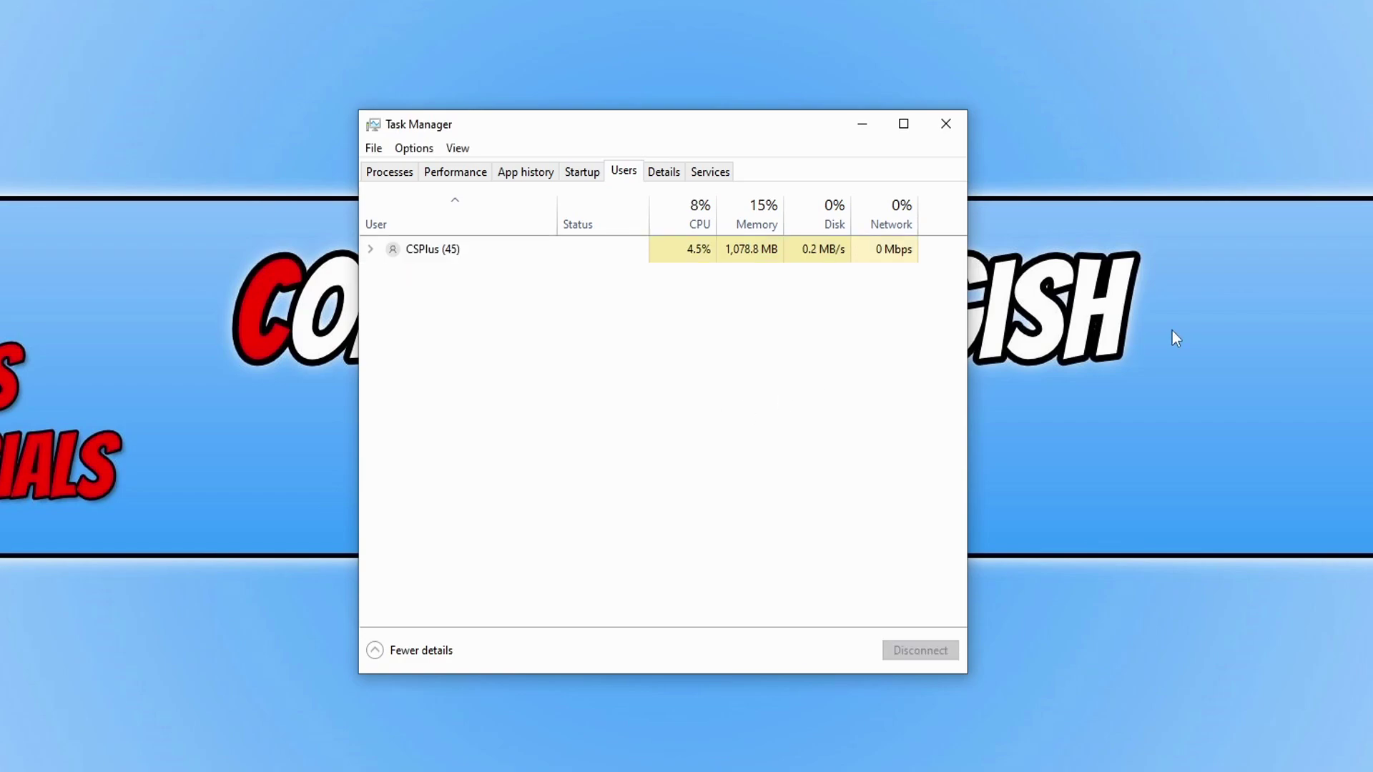
pyautogui.press('Tab')
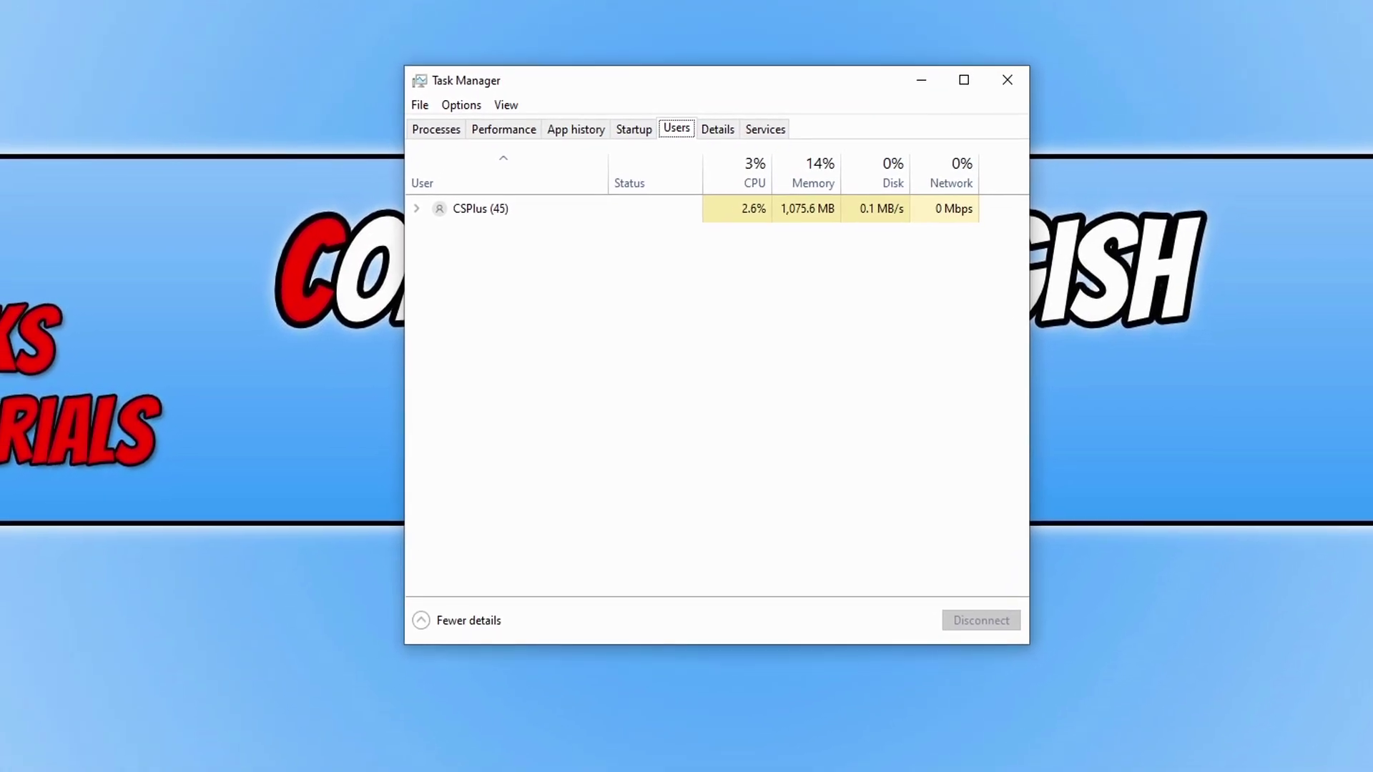
pyautogui.click(1072, 34)
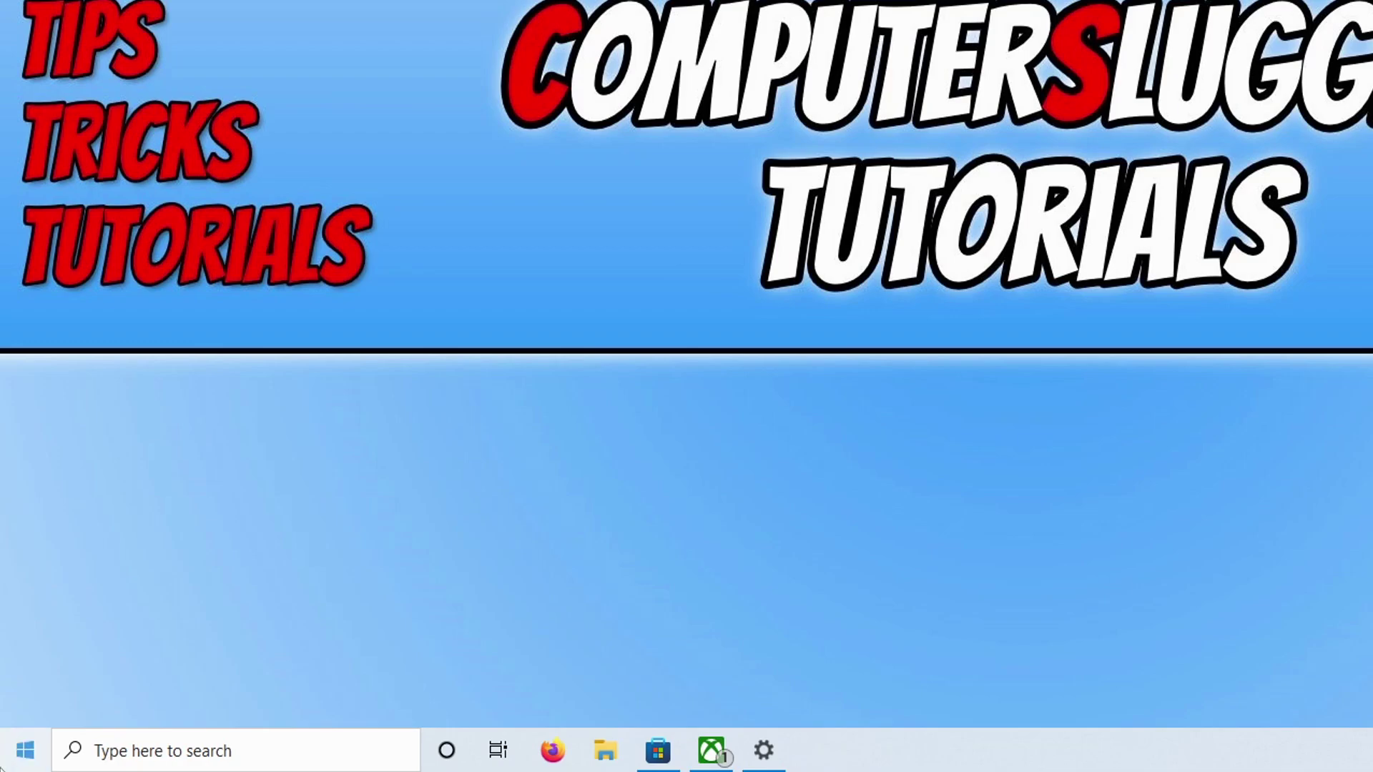
# - Check for updates in Update & Security, installing the Defender intelligence update, then close Settings
pyautogui.rightClick(8, 758)
pyautogui.click(100, 547)
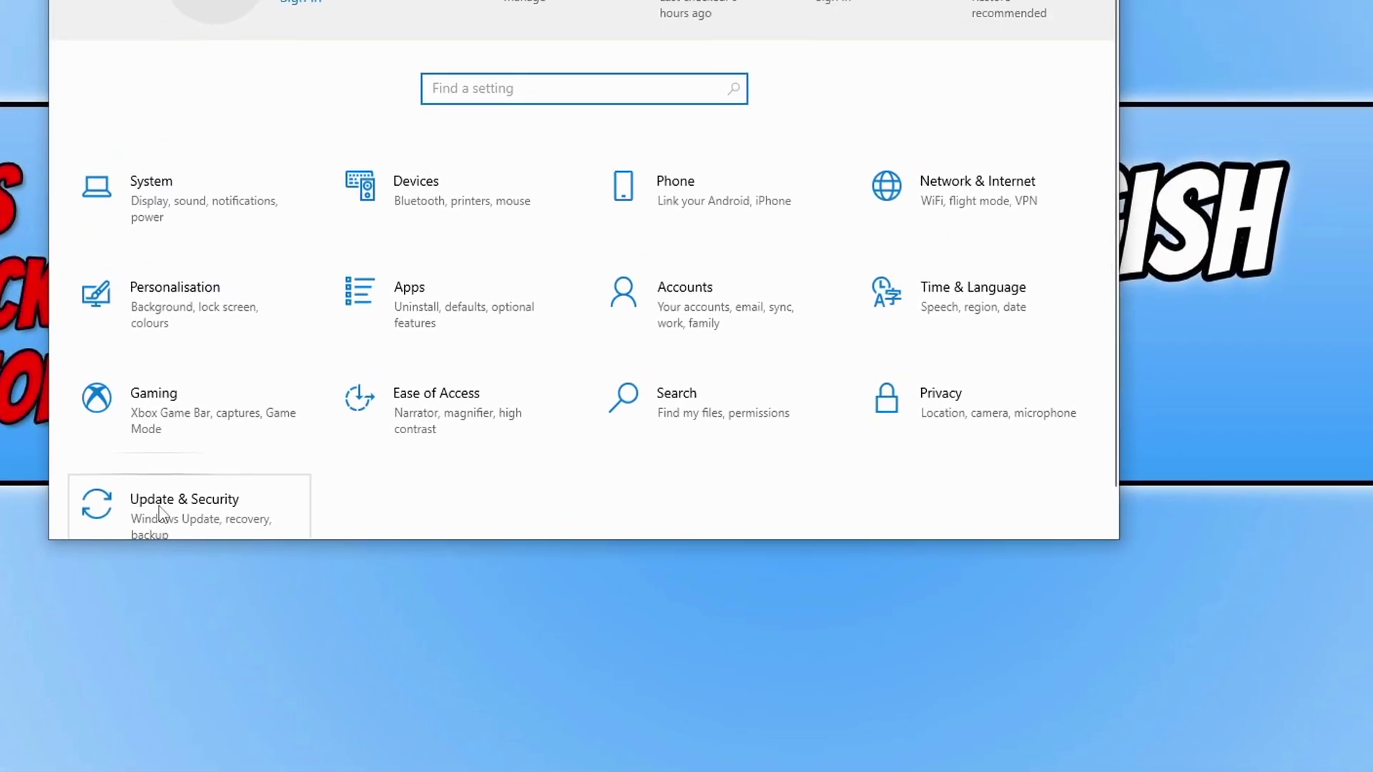
pyautogui.click(89, 583)
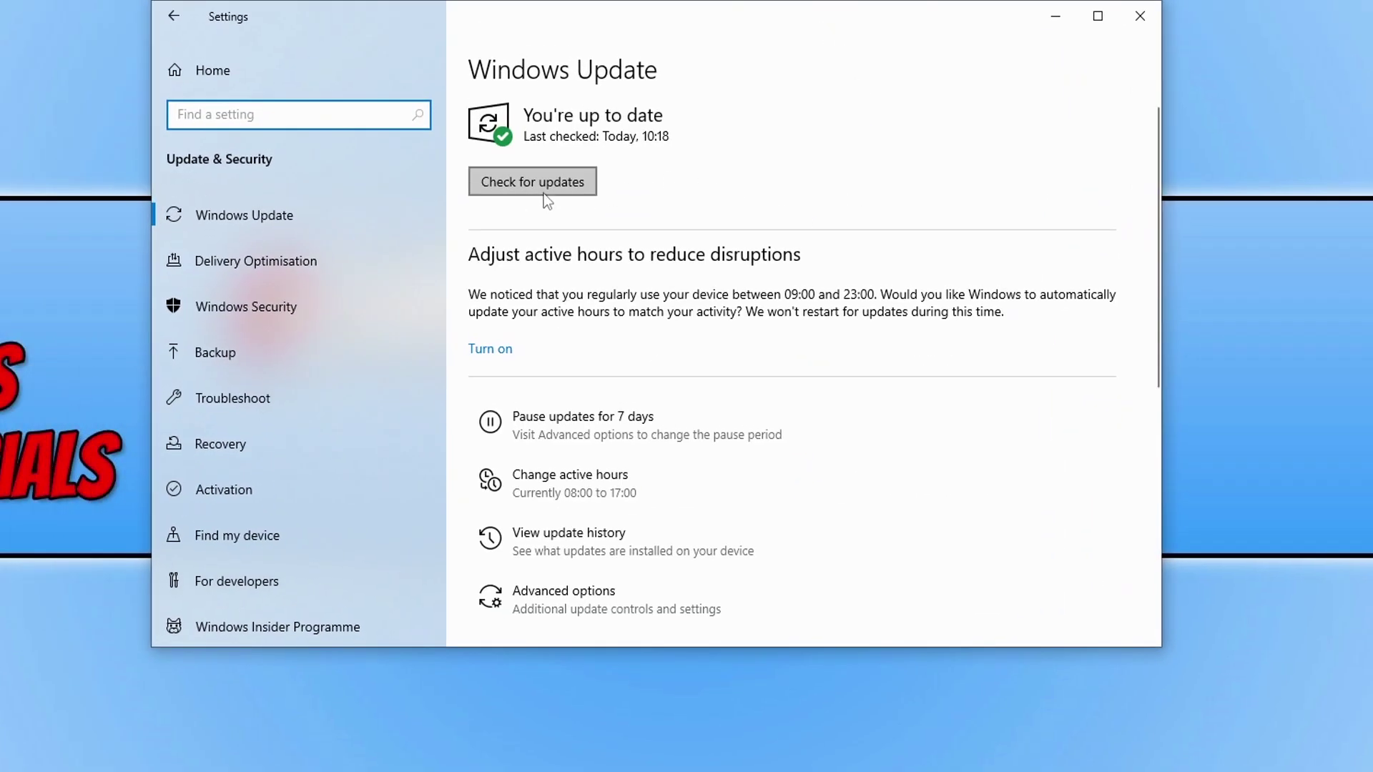
pyautogui.click(556, 188)
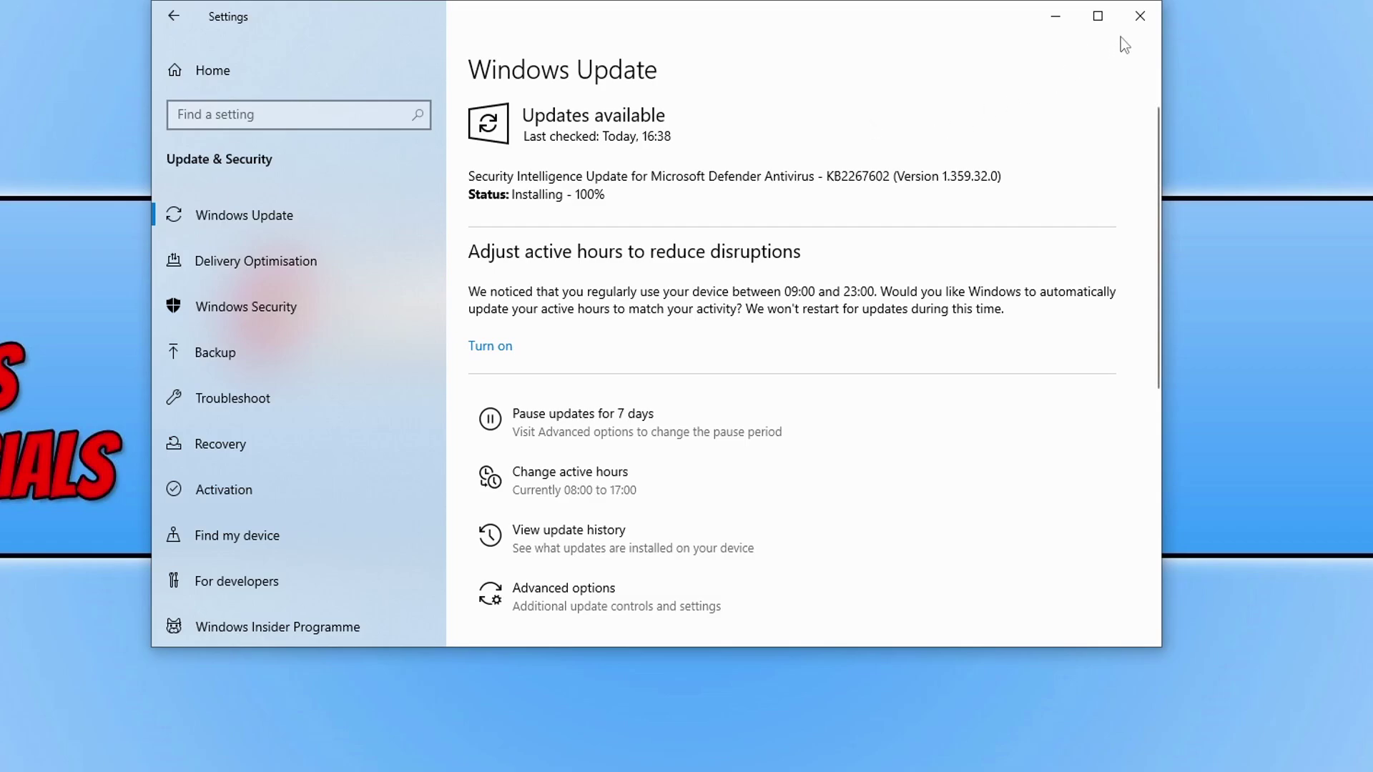
pyautogui.click(1140, 16)
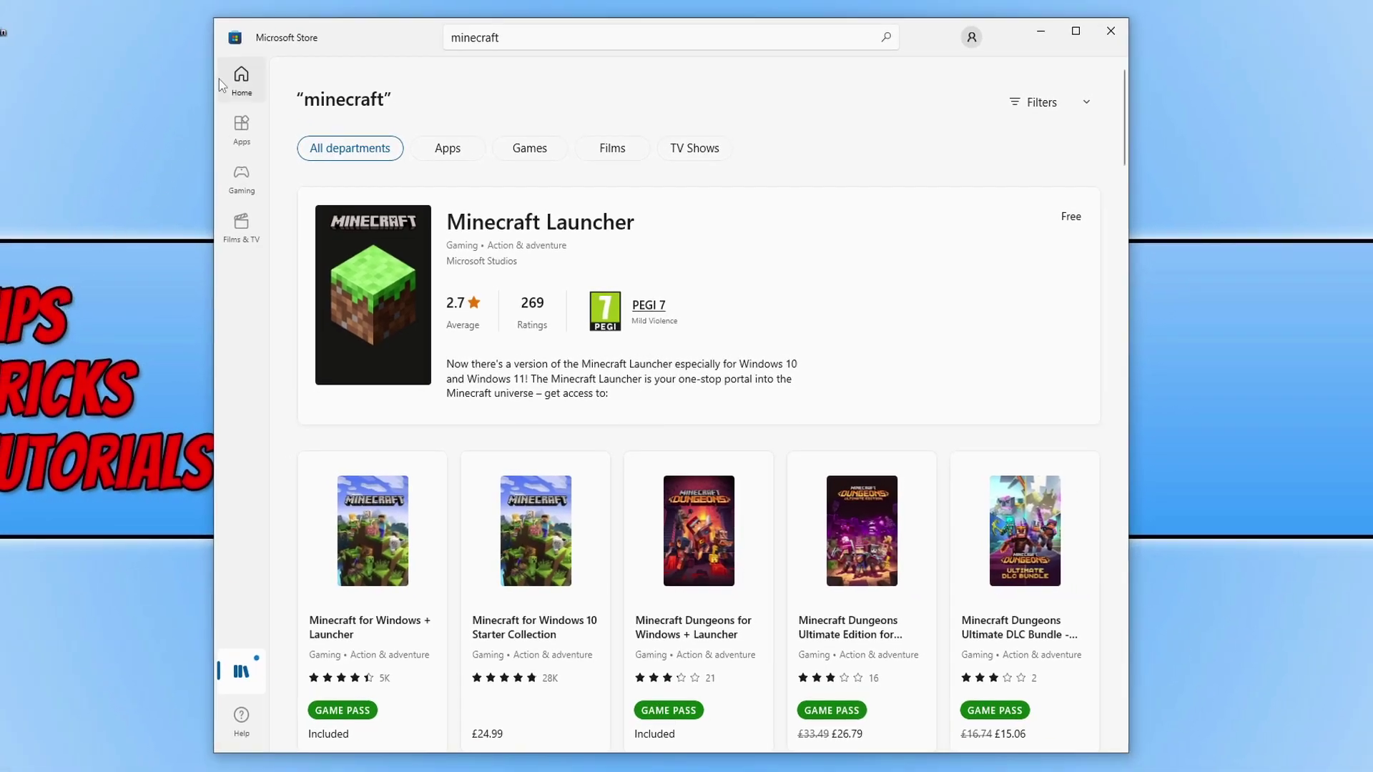
# - Get updates in the Store Library so Minecraft for Windows starts downloading
pyautogui.click(252, 673)
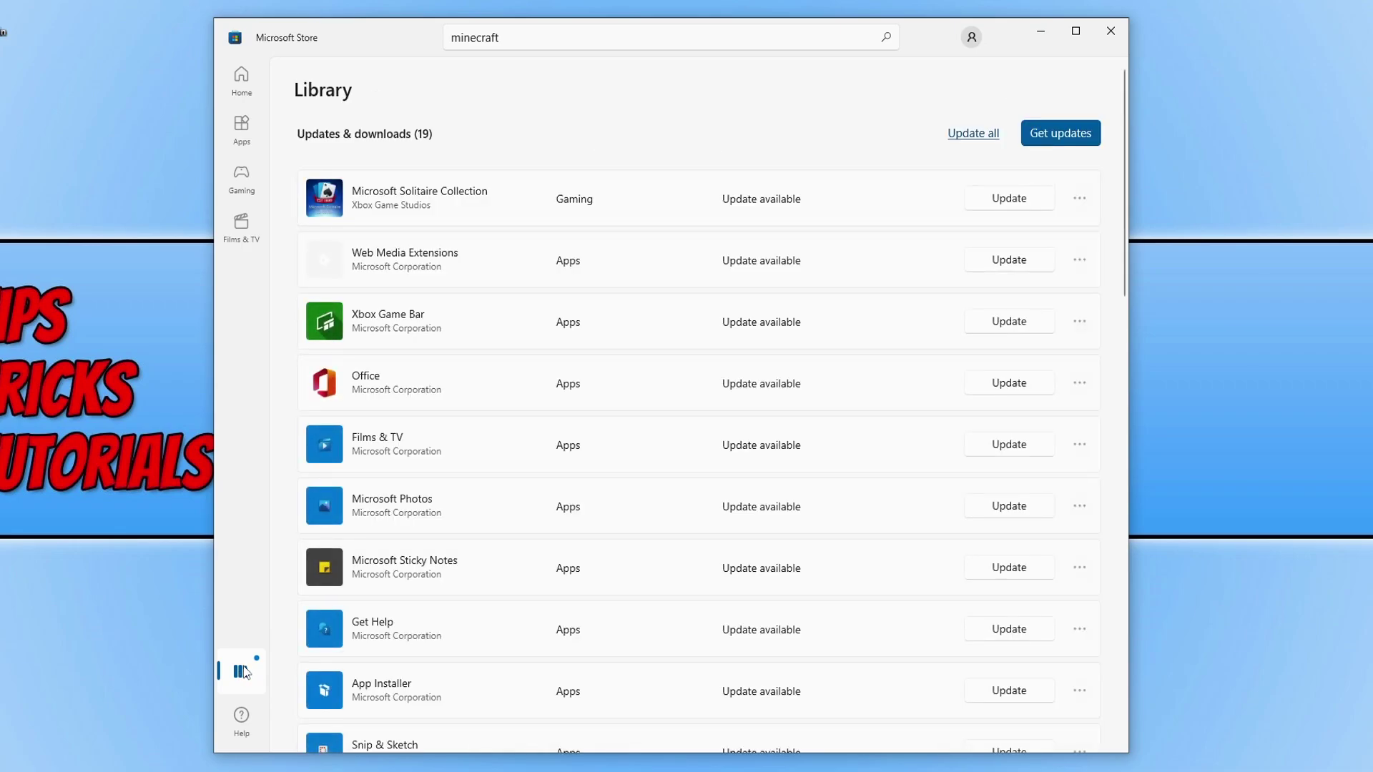
pyautogui.click(1081, 139)
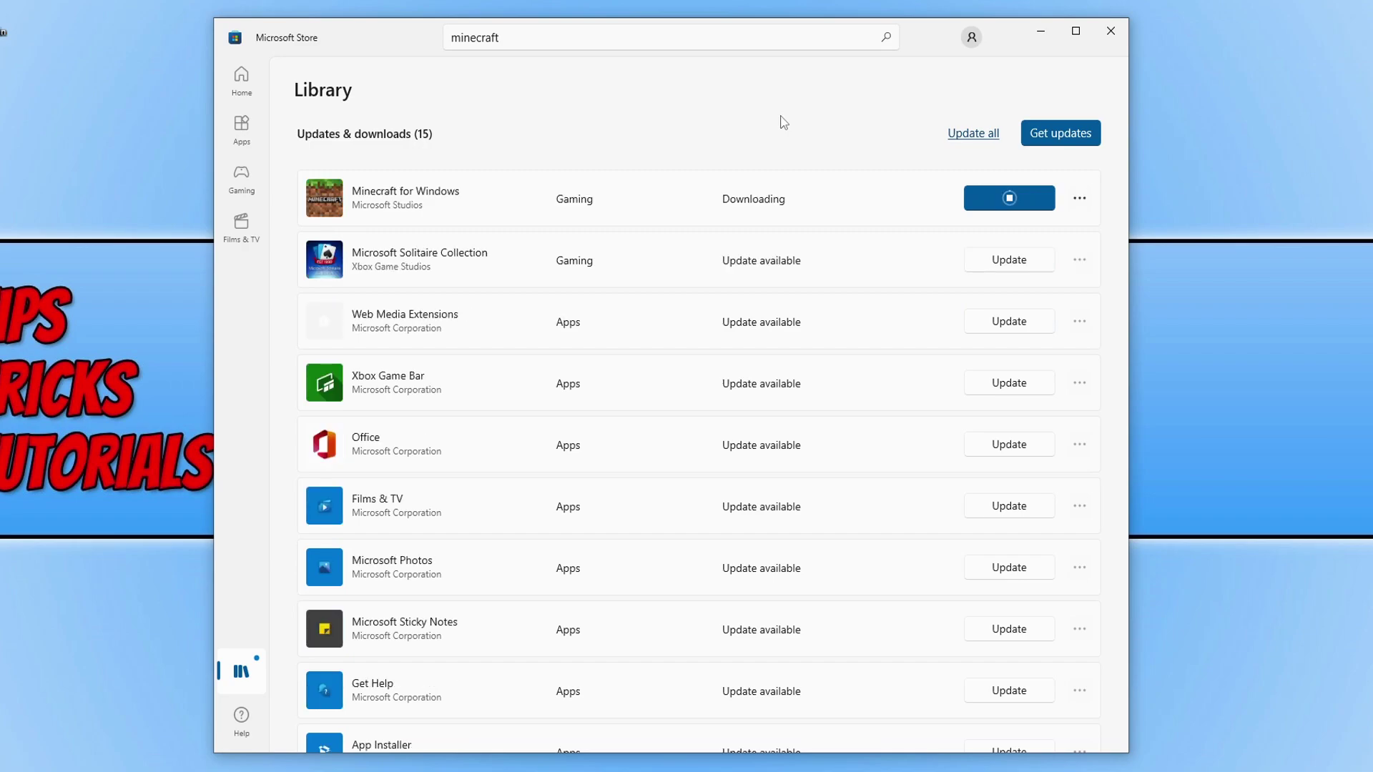
# - Close the Store and browse Settings' Additional troubleshooters down to Windows Store Apps
pyautogui.click(1117, 31)
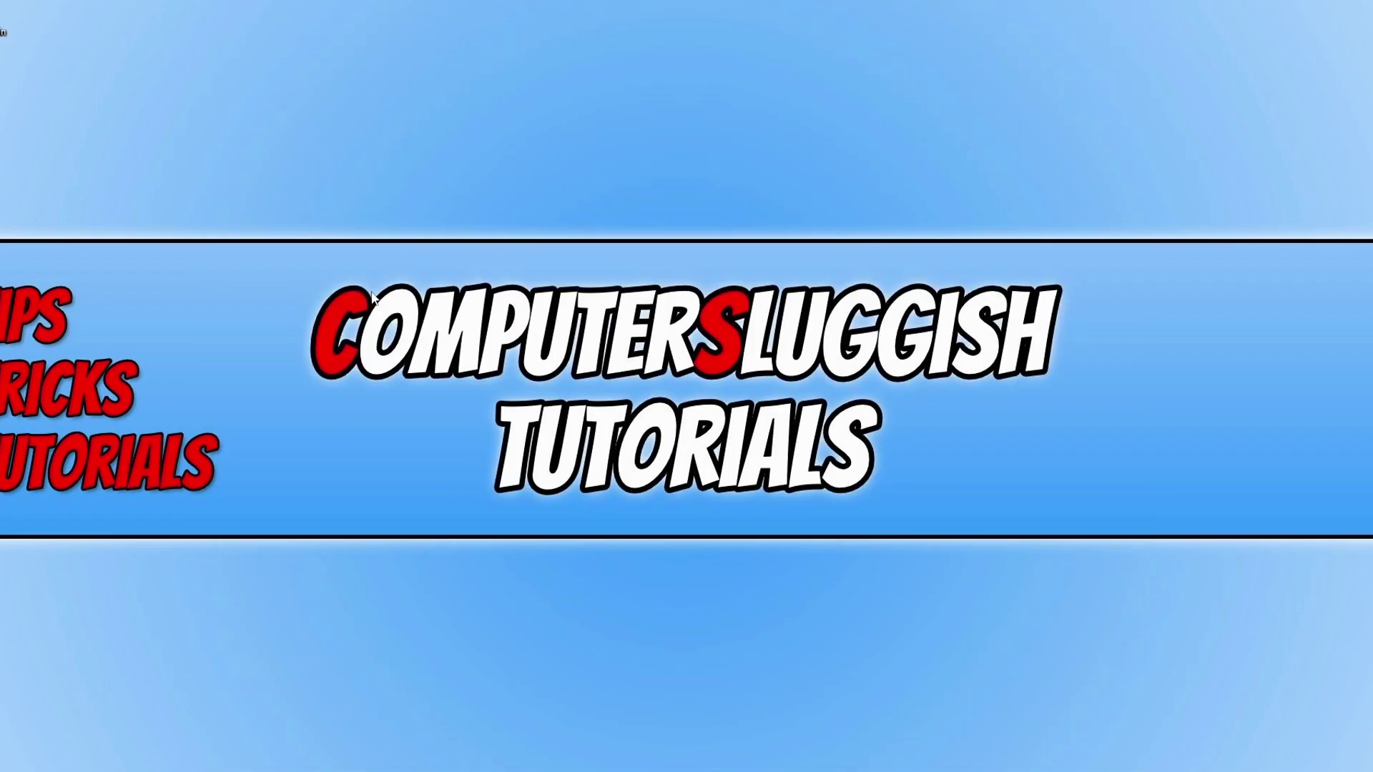
pyautogui.press('super+x')
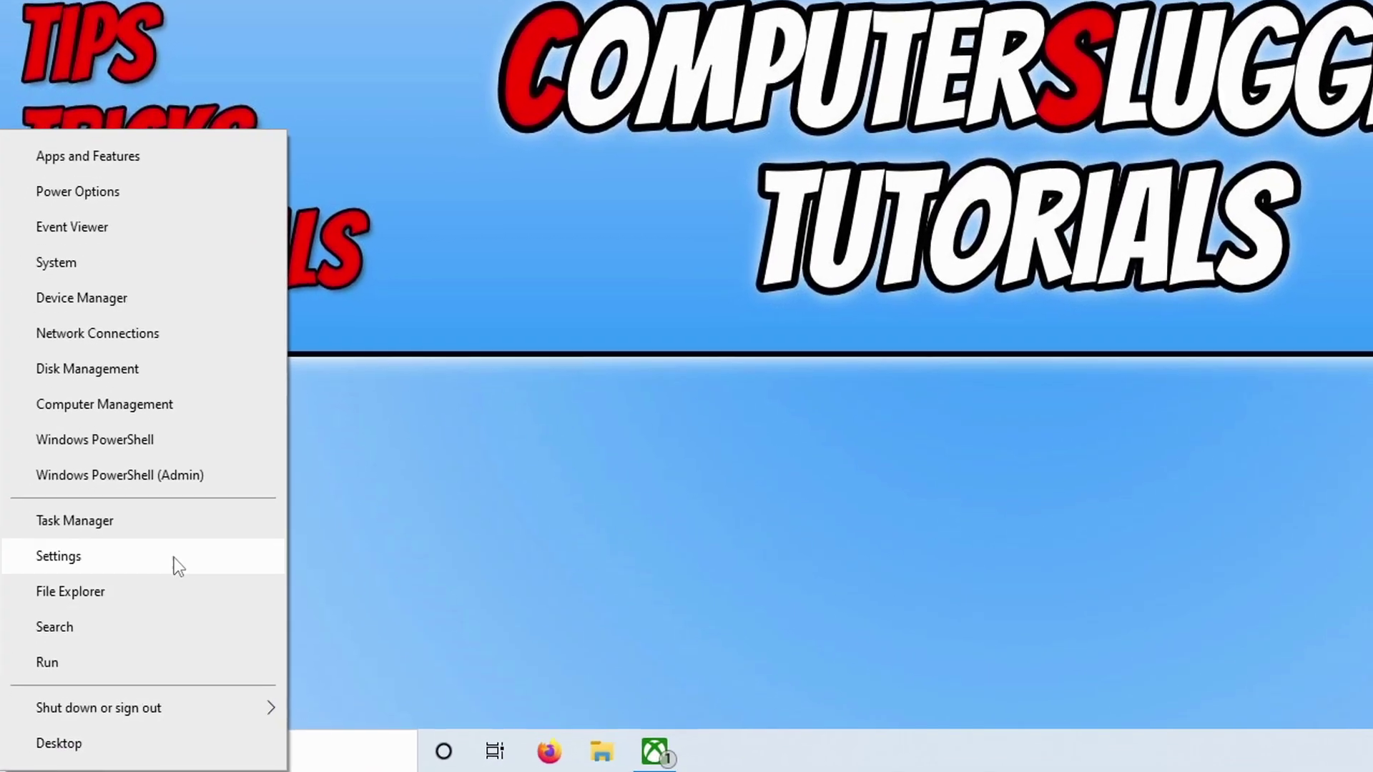
pyautogui.click(177, 556)
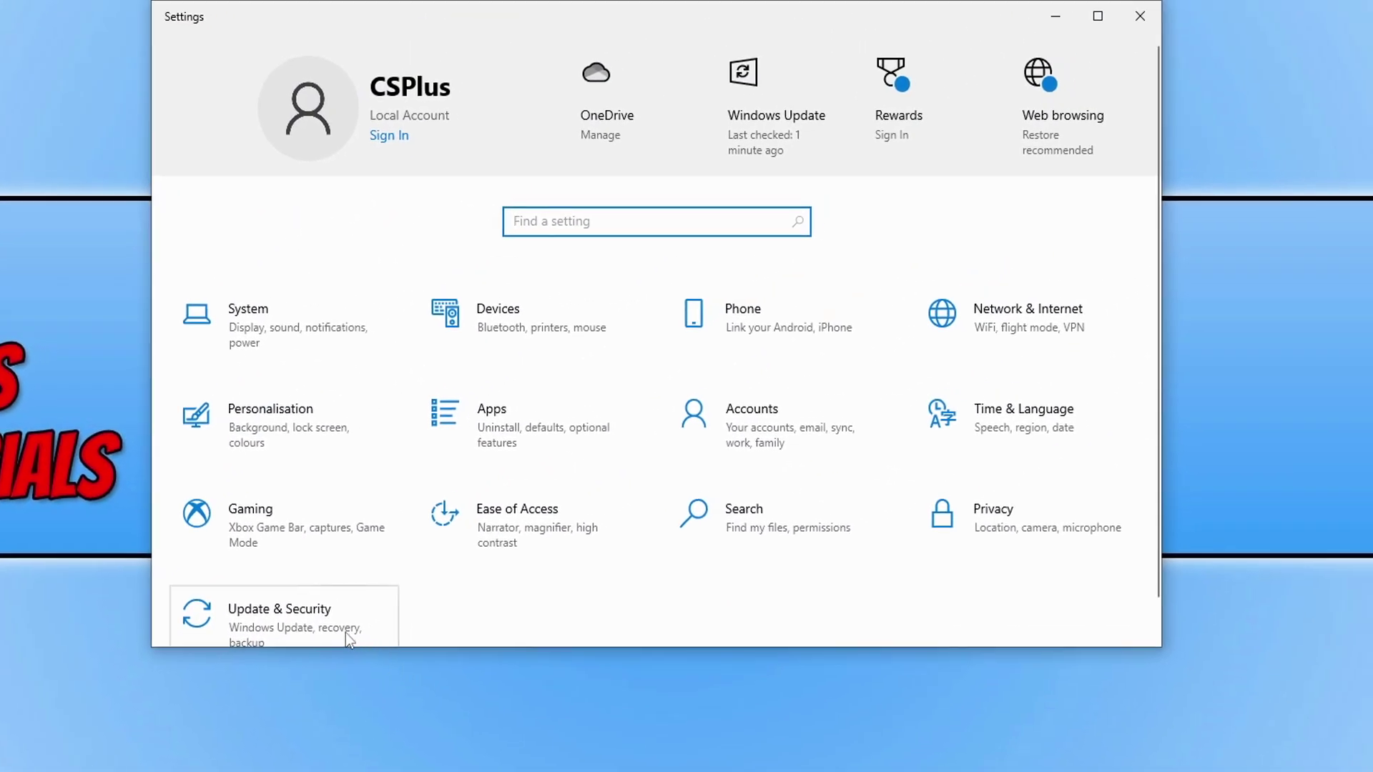
pyautogui.click(345, 636)
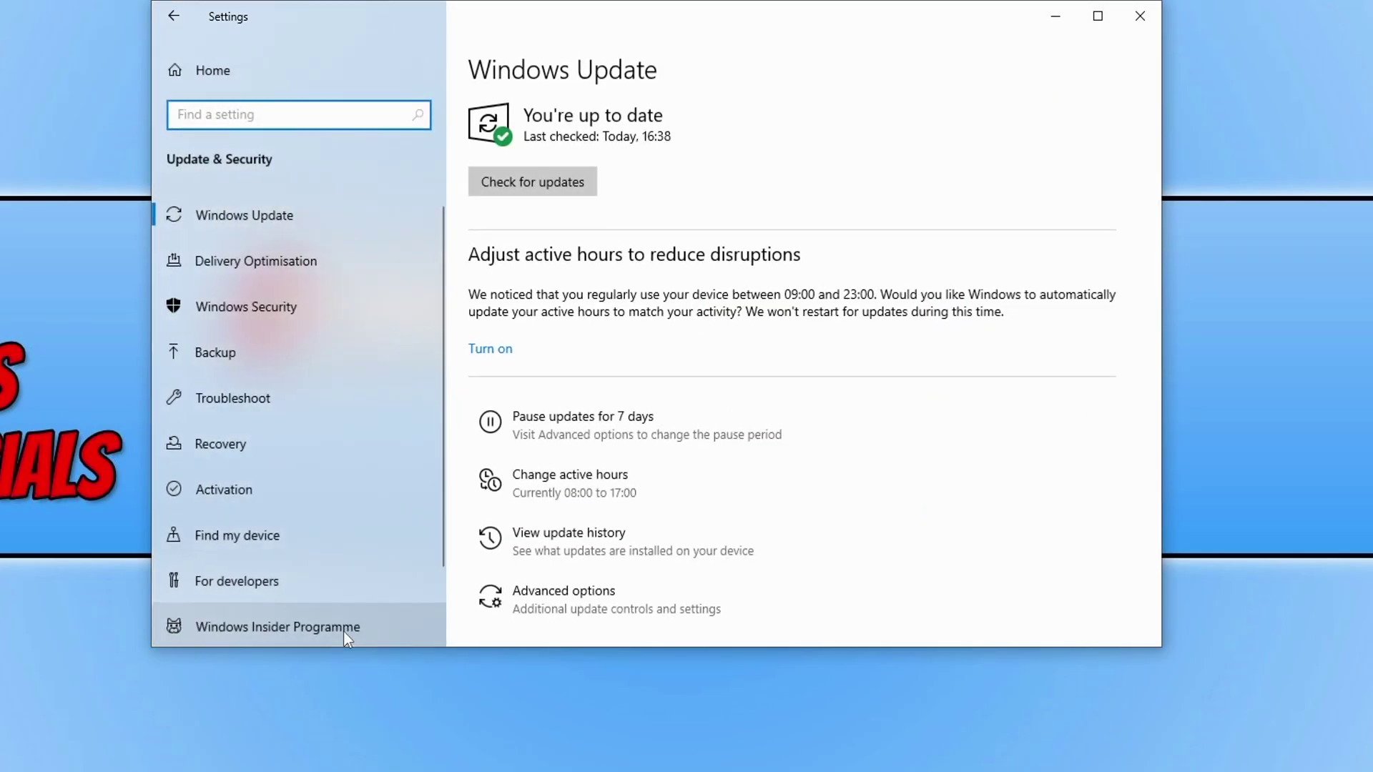
pyautogui.click(332, 394)
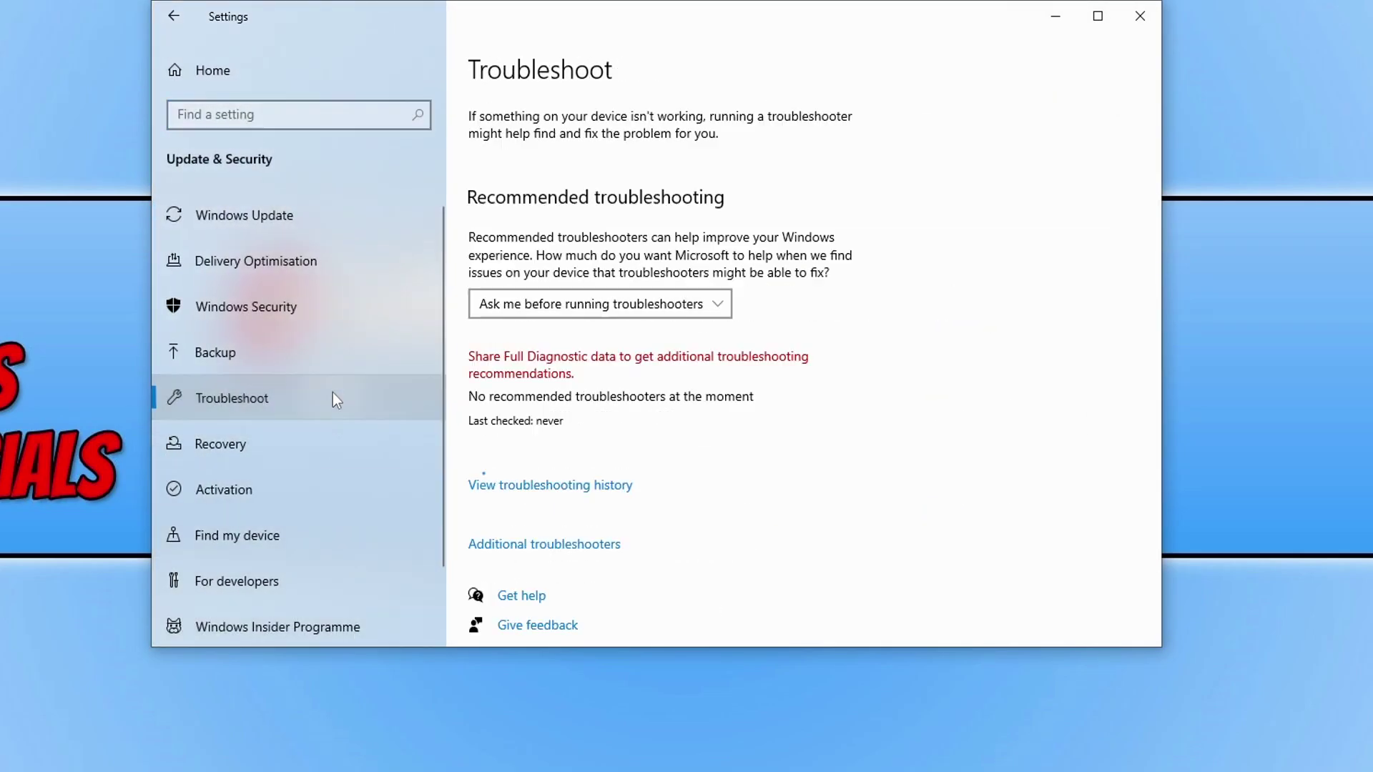
pyautogui.click(594, 546)
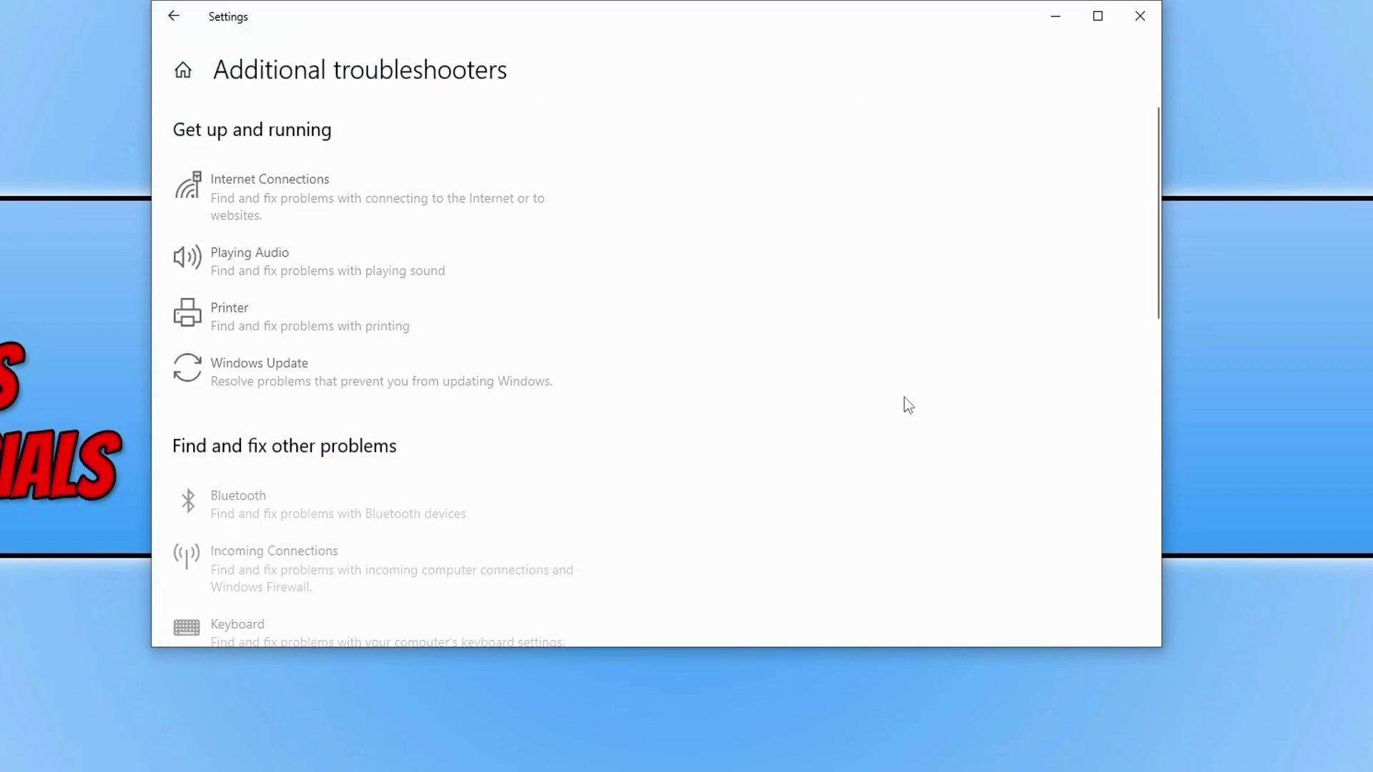
pyautogui.scroll(-8, 1017, 205)
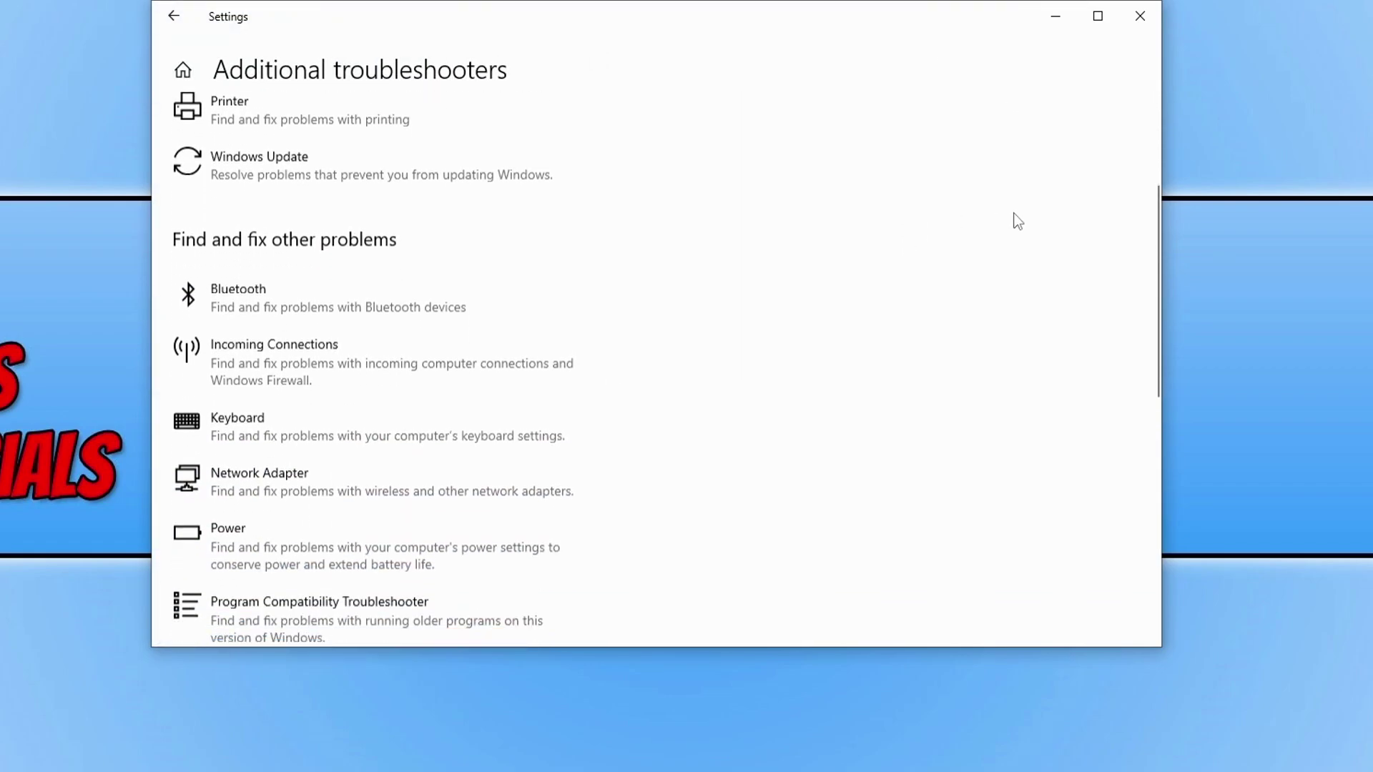
pyautogui.scroll(-5, 1011, 222)
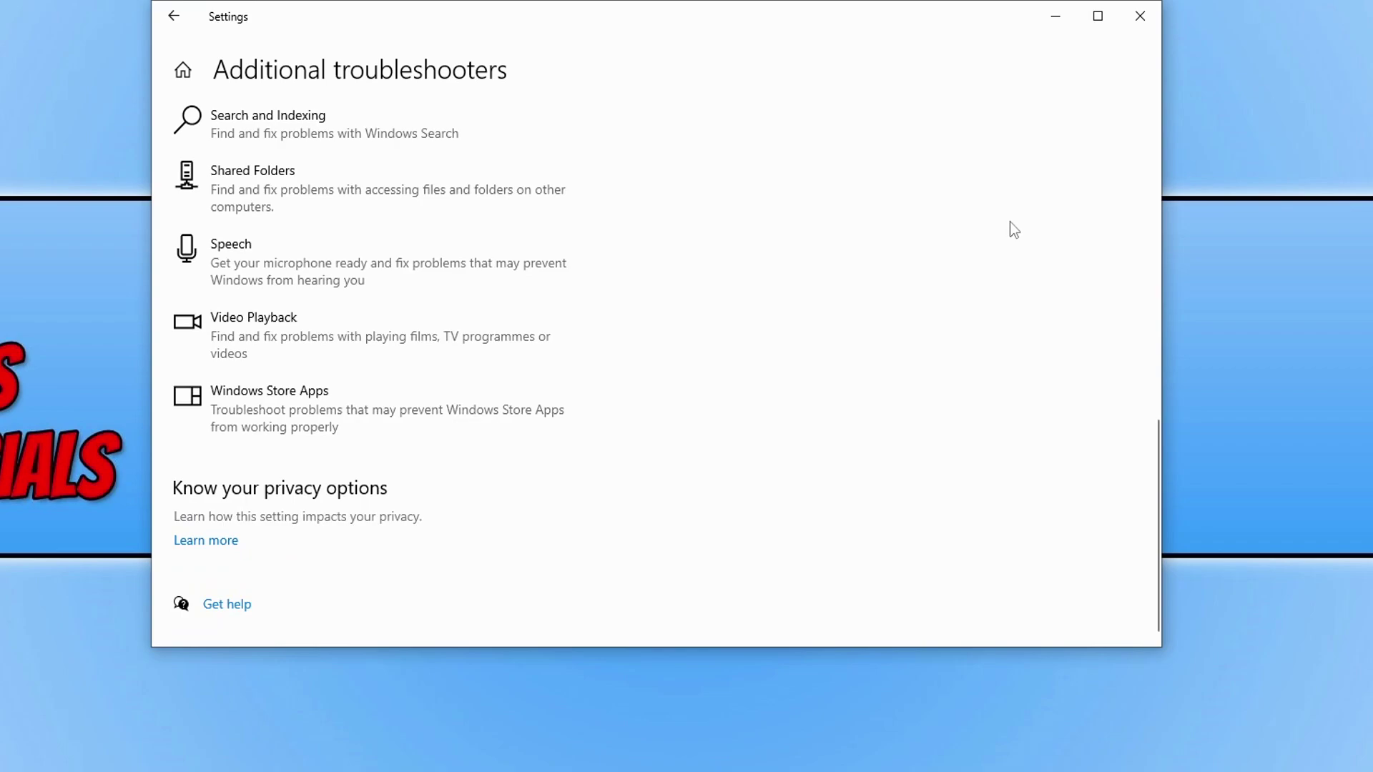
# - Run the Windows Store Apps troubleshooter, skipping the UAC step, then close it and Settings
pyautogui.click(329, 421)
pyautogui.click(496, 486)
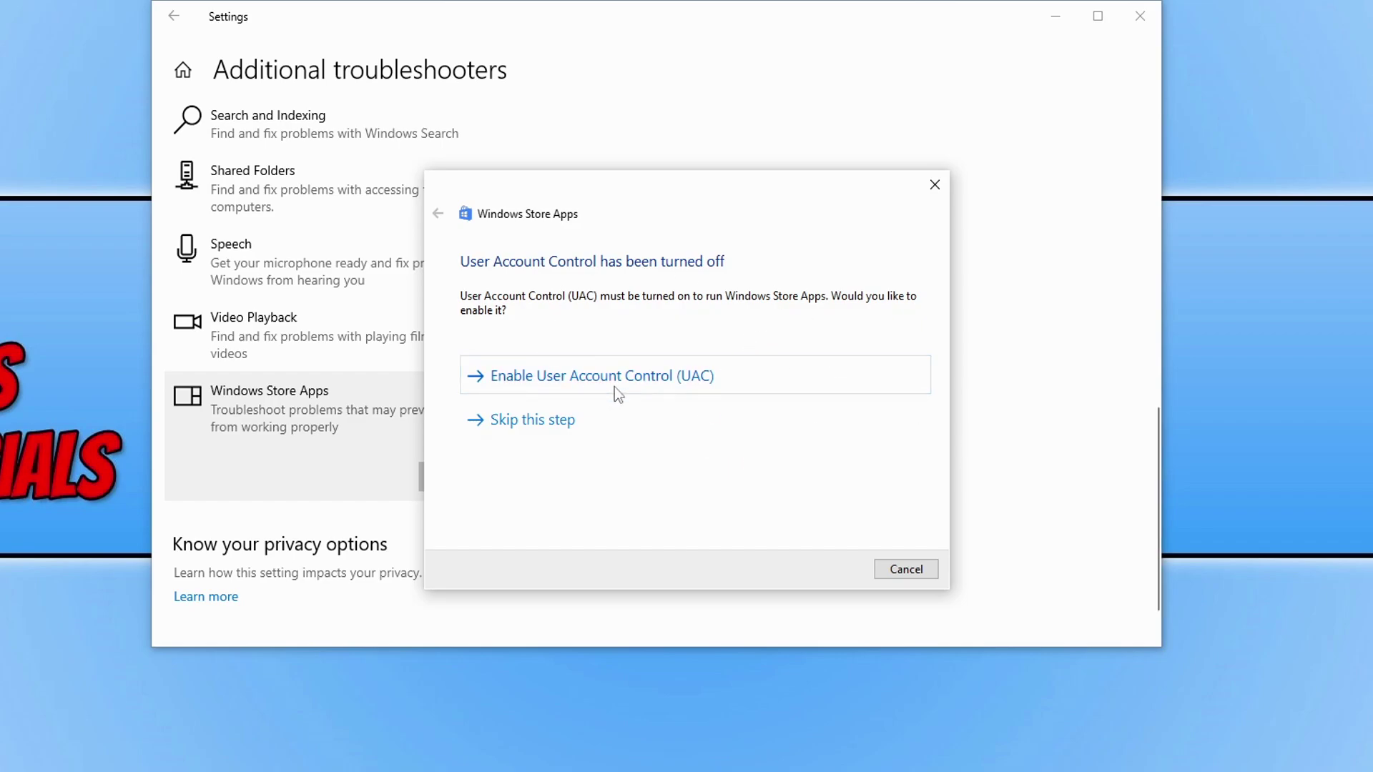
pyautogui.click(574, 424)
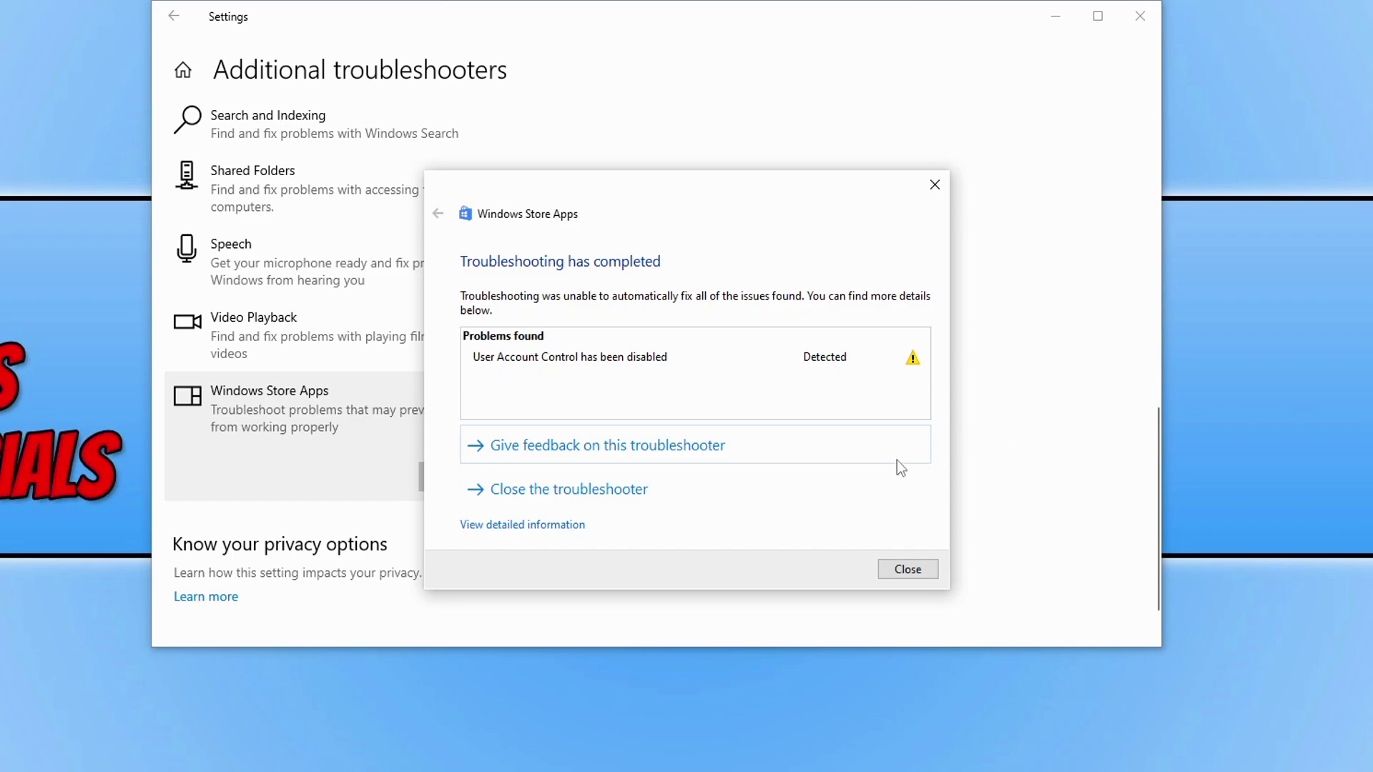
pyautogui.click(671, 491)
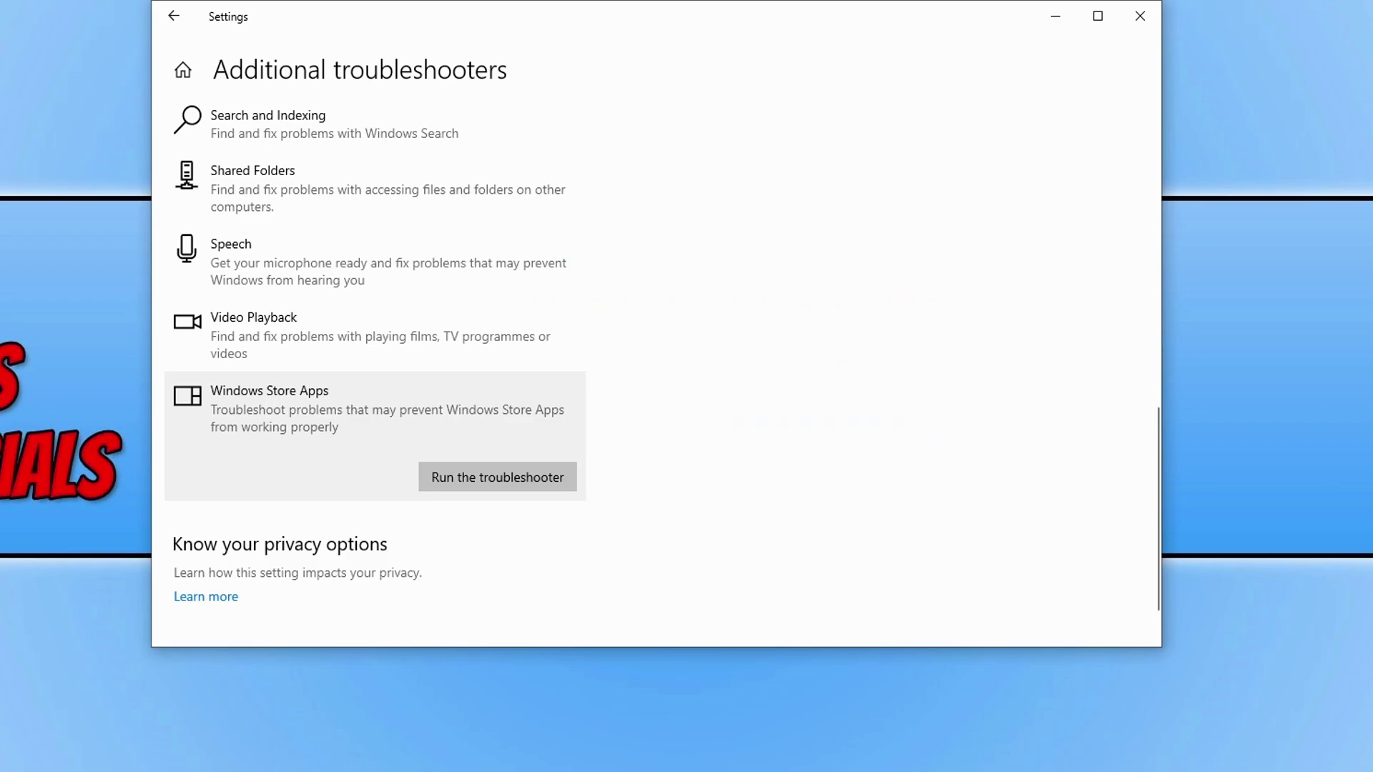
pyautogui.click(1140, 15)
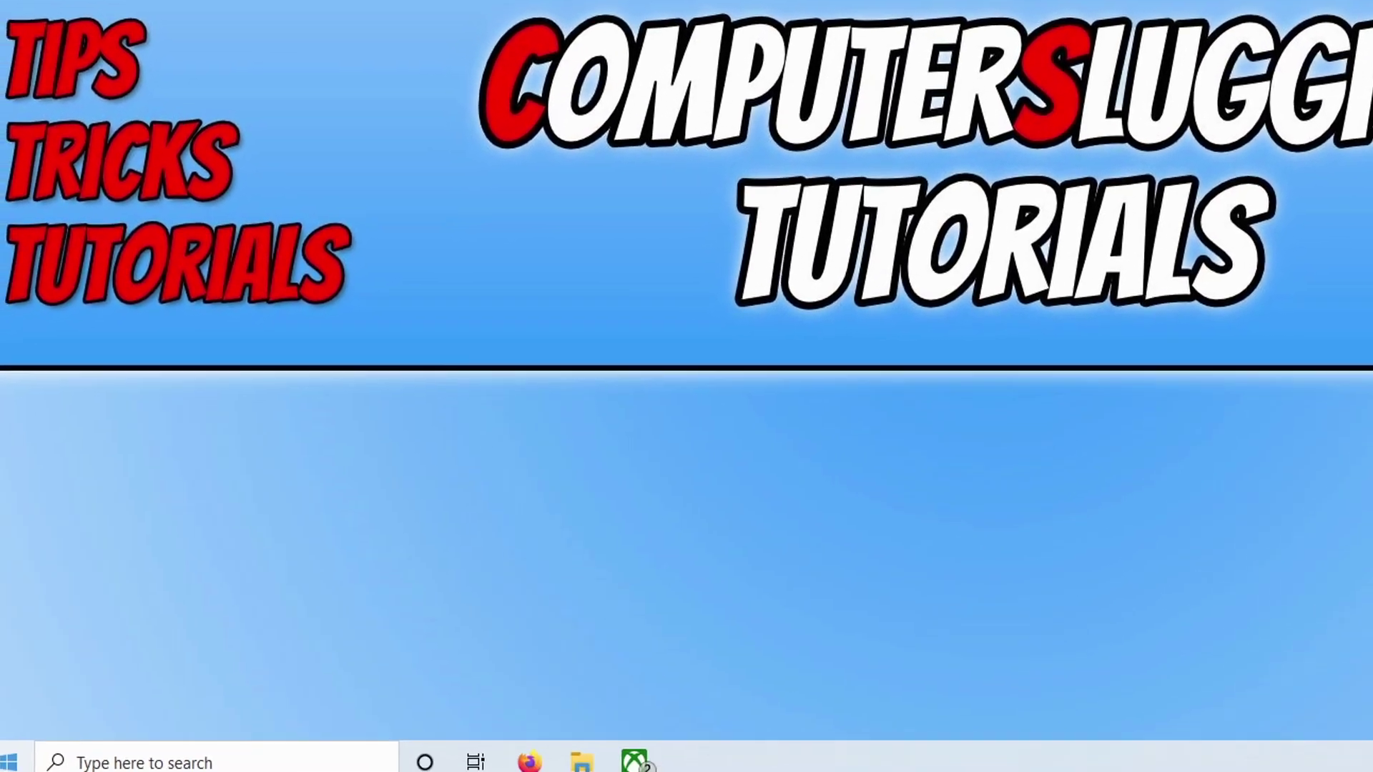
# - Find Microsoft Store in Apps & features by searching 'store' and open its advanced options
pyautogui.rightClick(9, 759)
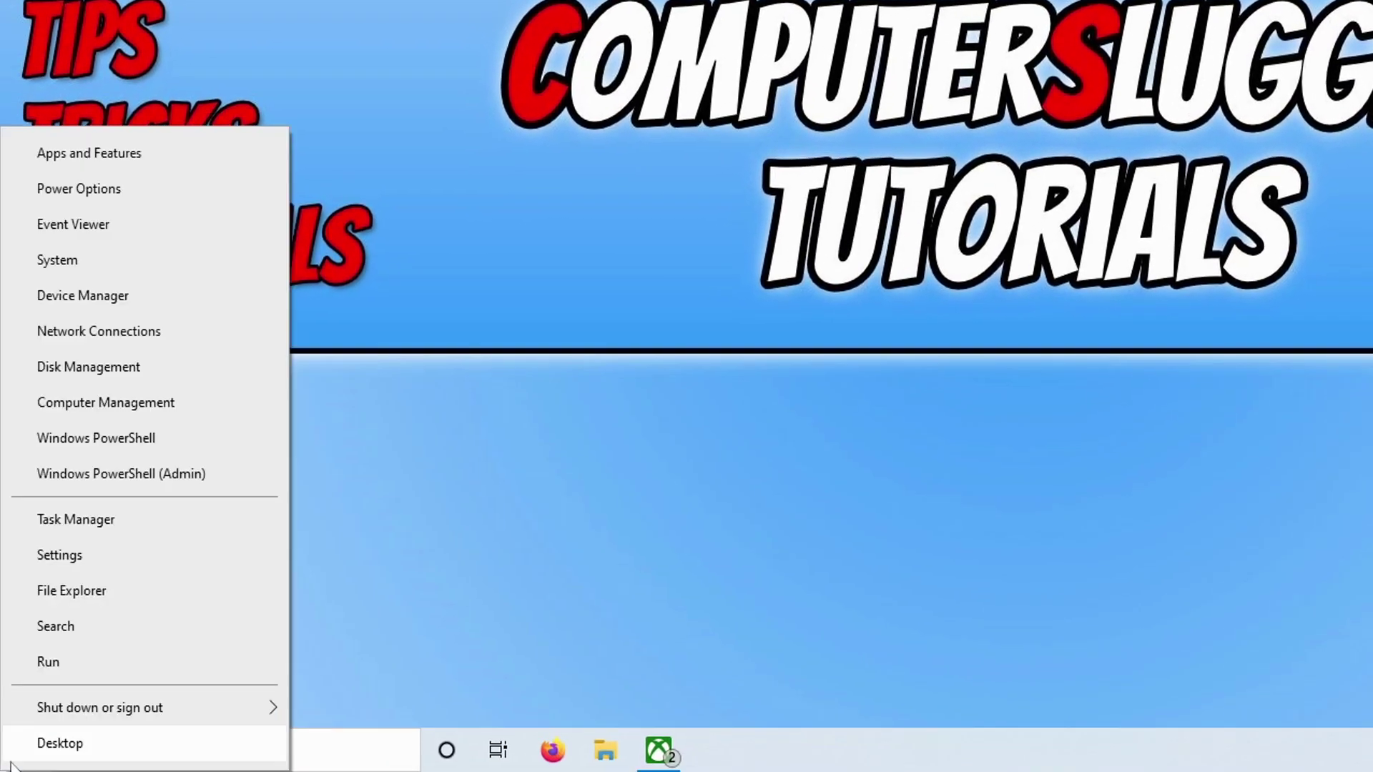
pyautogui.click(216, 150)
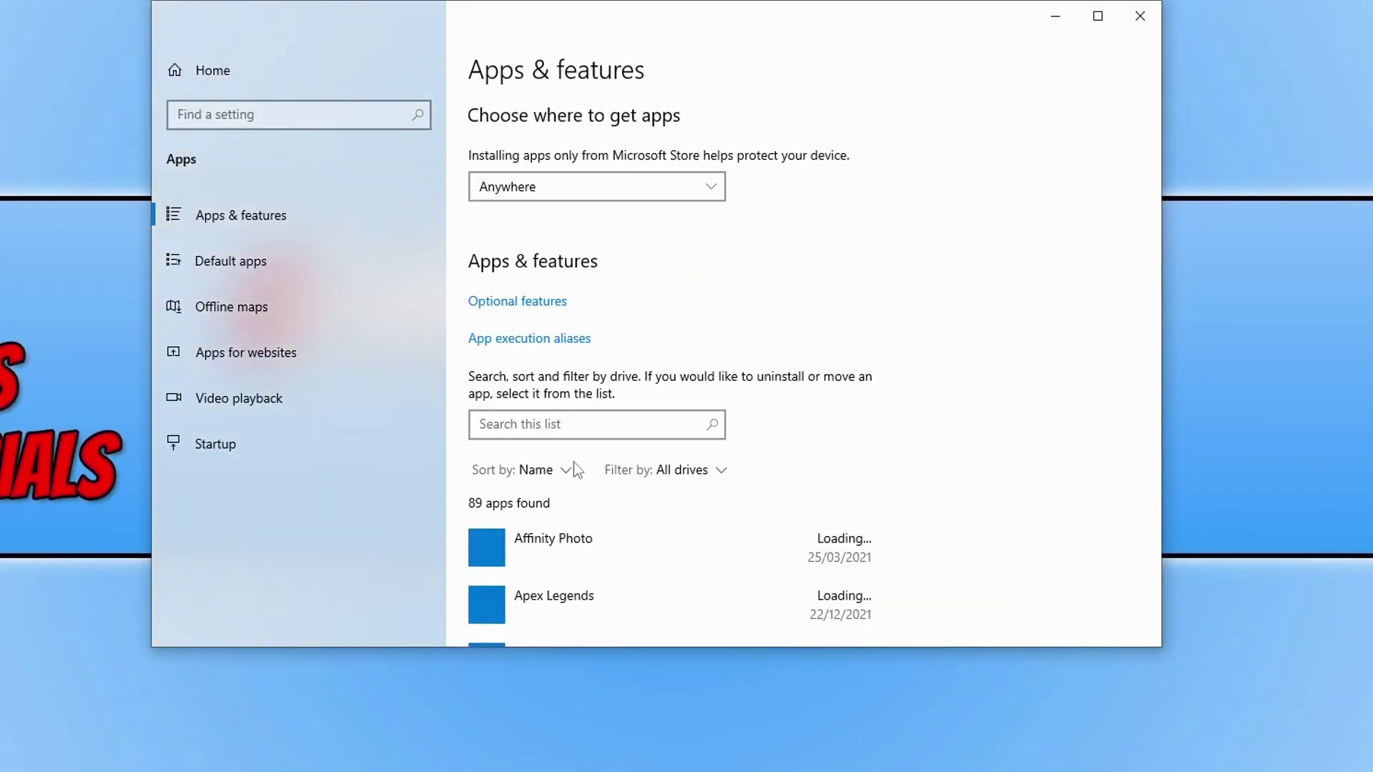
pyautogui.click(546, 424)
pyautogui.write('store')
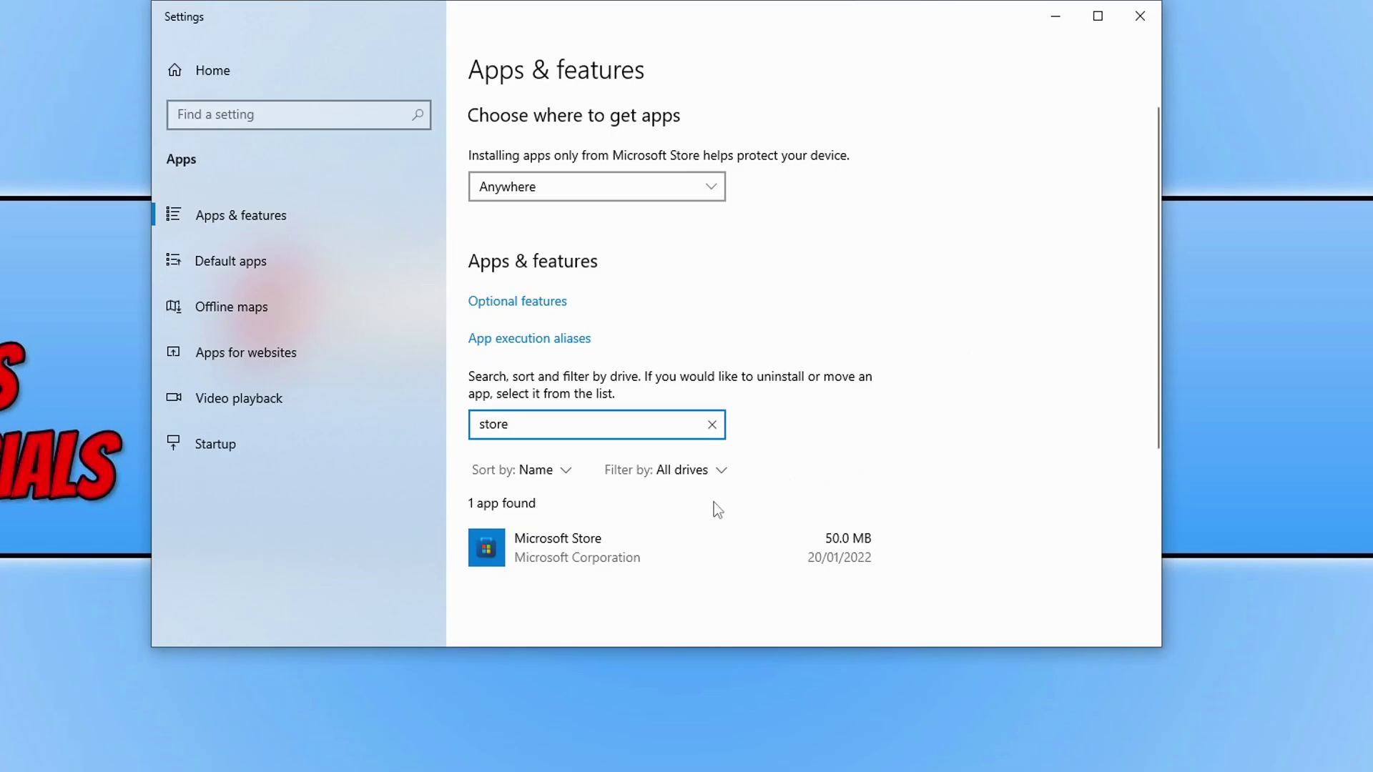
pyautogui.click(616, 557)
pyautogui.scroll(-2, 801, 401)
pyautogui.click(597, 480)
# - Repair the Microsoft Store app, then reset it and confirm deleting its data
pyautogui.scroll(-8, 746, 474)
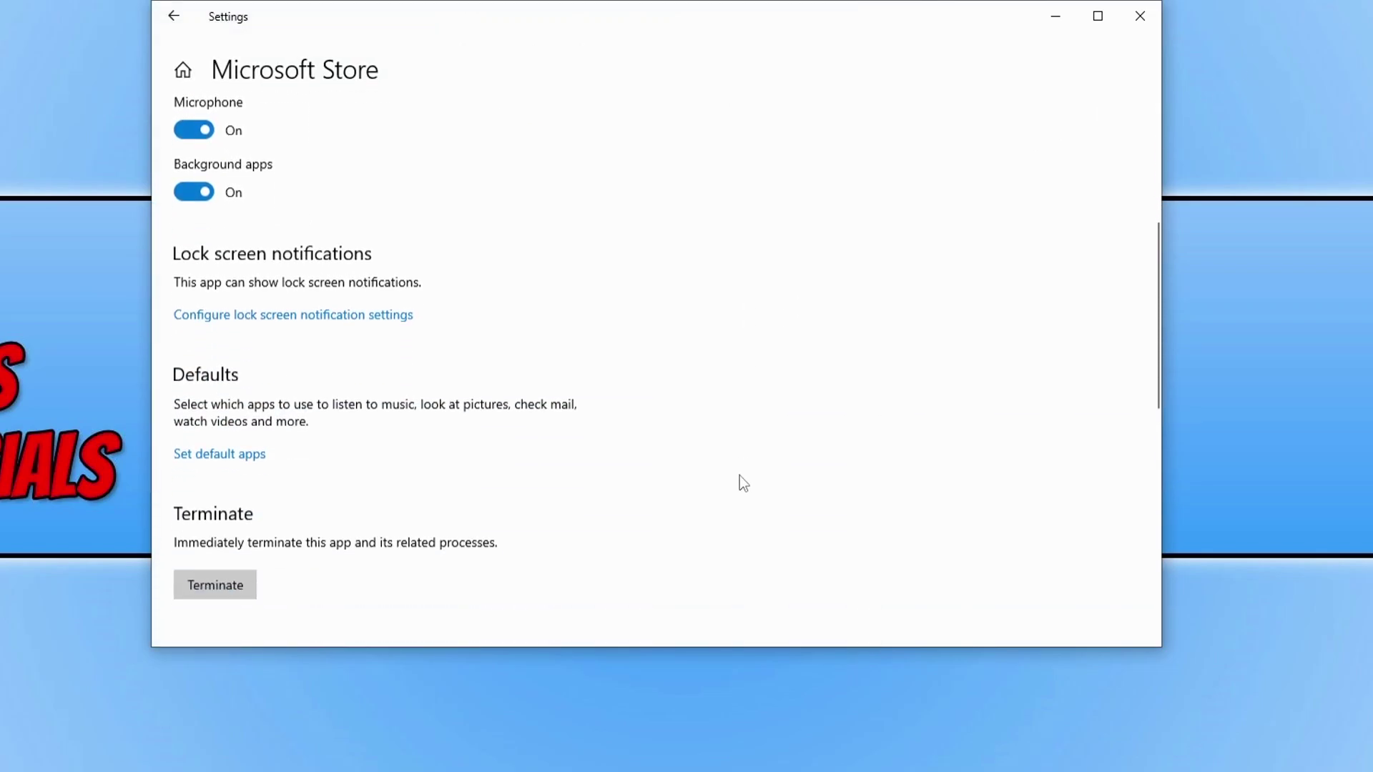
pyautogui.click(228, 354)
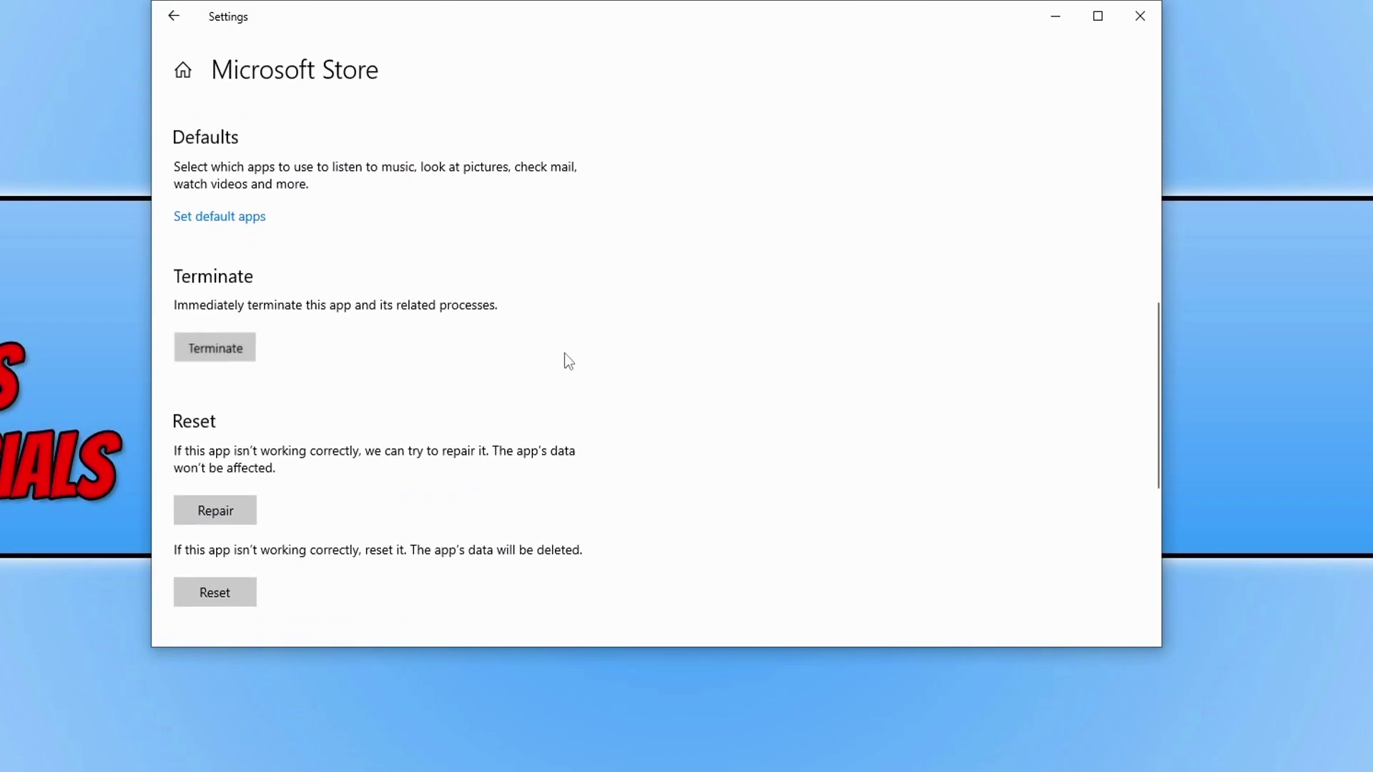
pyautogui.scroll(-2, 692, 362)
pyautogui.click(224, 429)
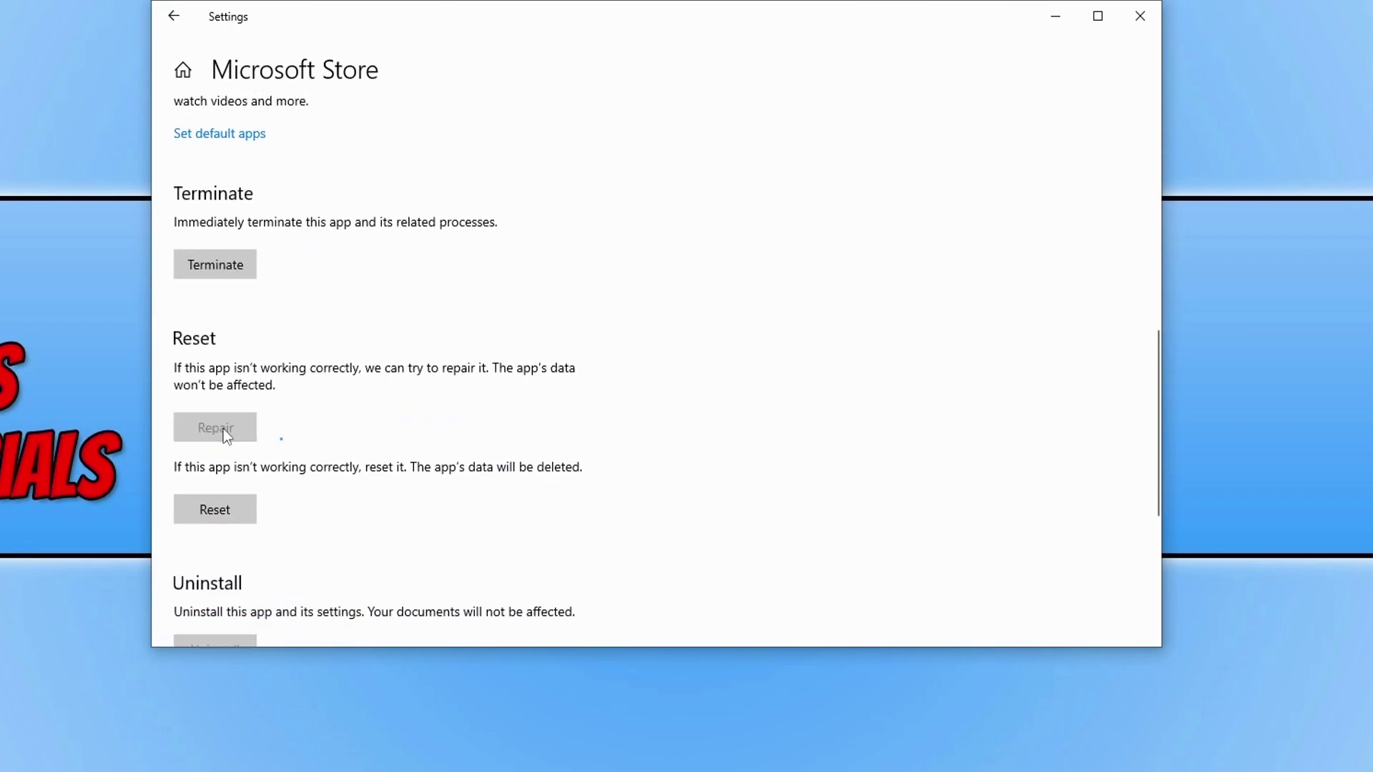
pyautogui.scroll(-2, 612, 352)
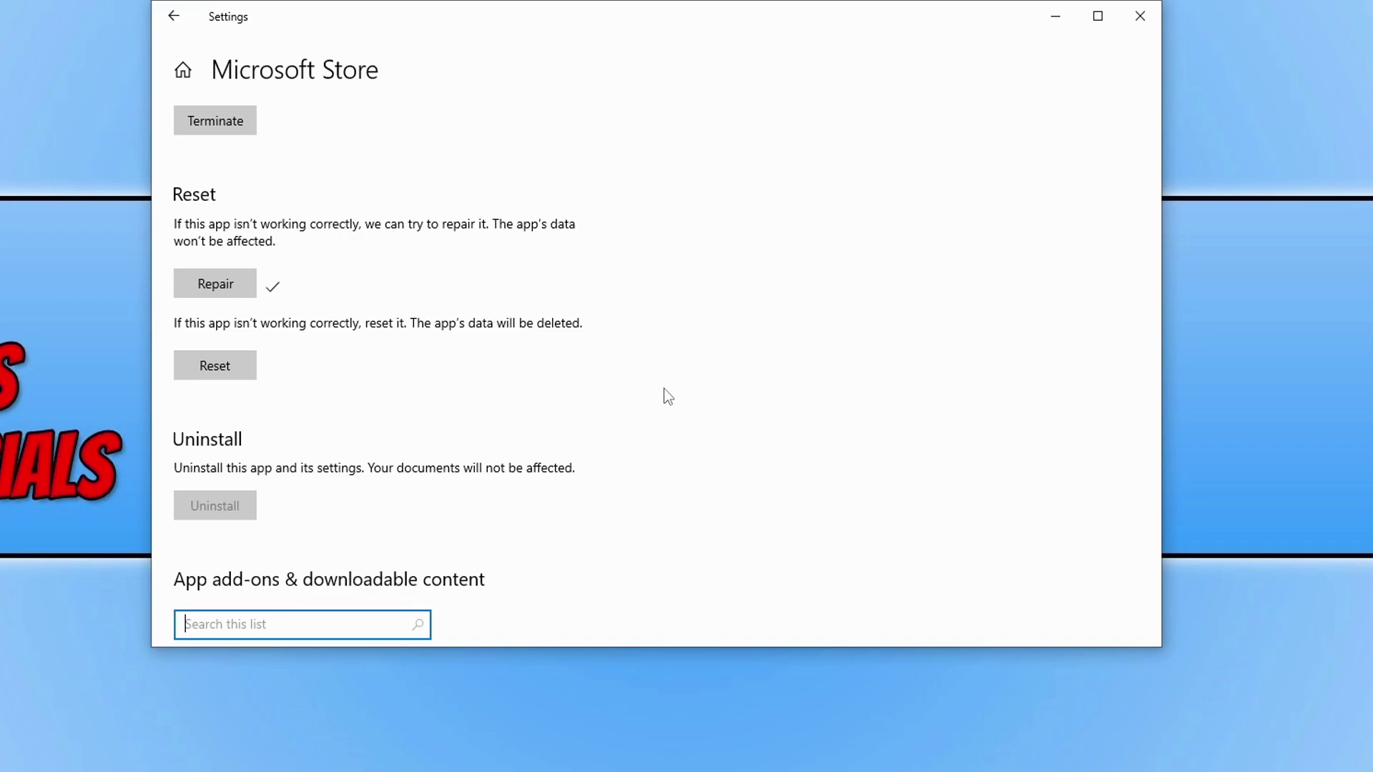
pyautogui.click(241, 366)
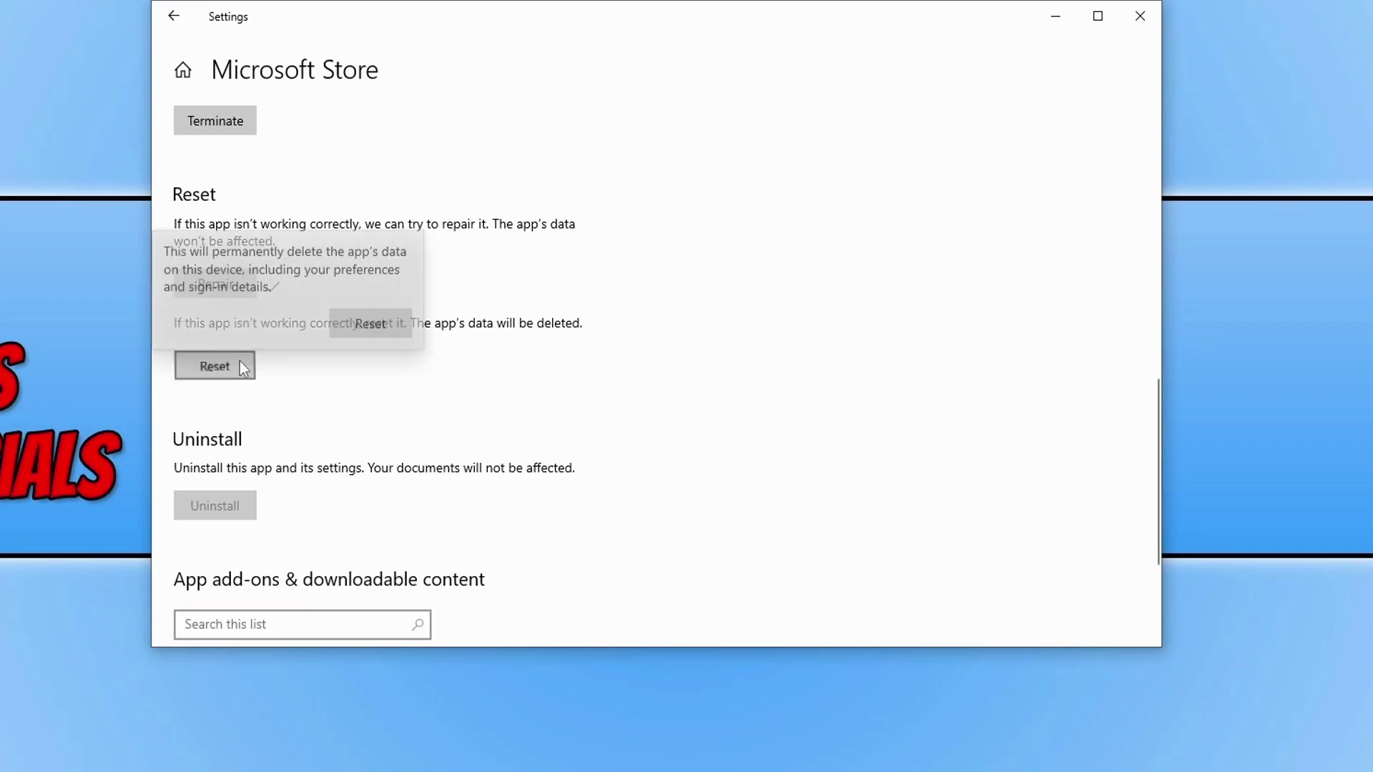
pyautogui.click(380, 316)
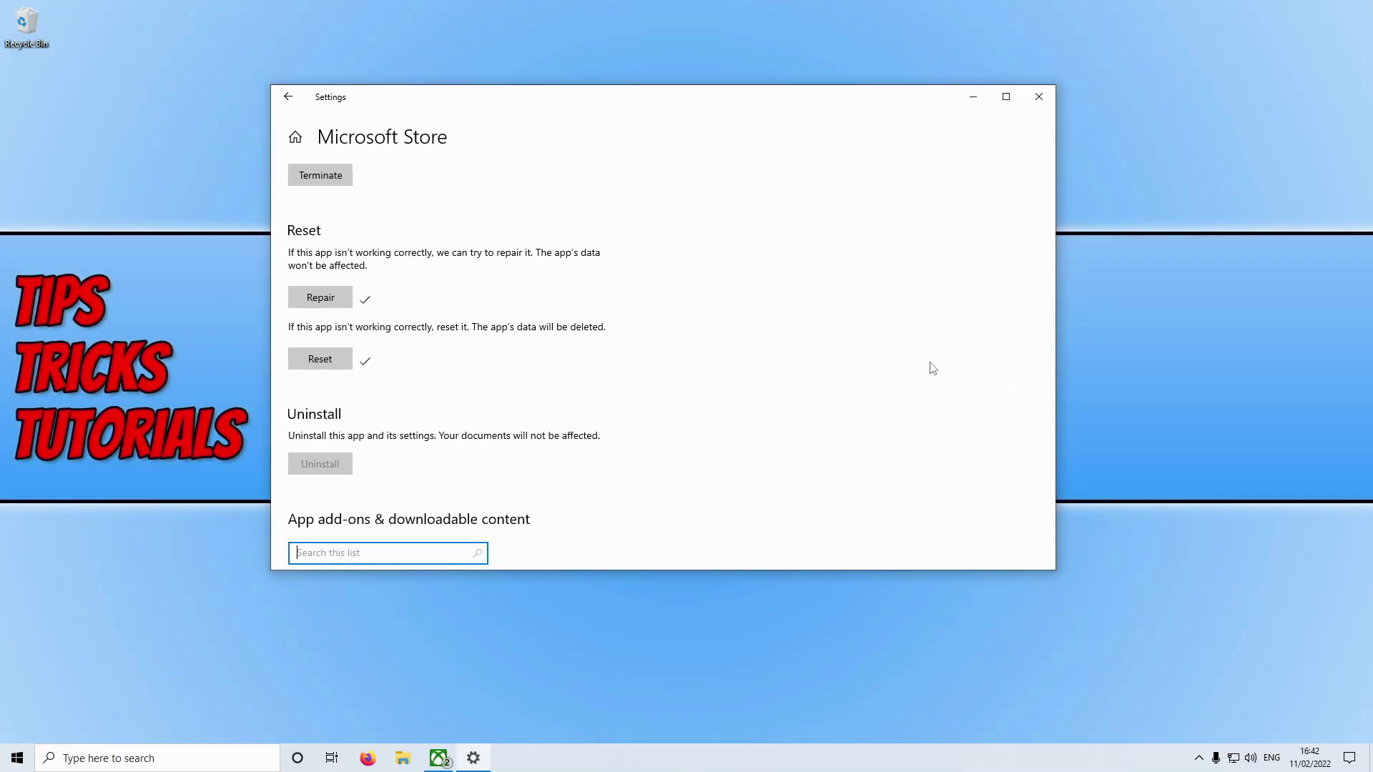
# - Close Settings and run wsreset as administrator from Start to clear the Store cache
pyautogui.press('super+d')
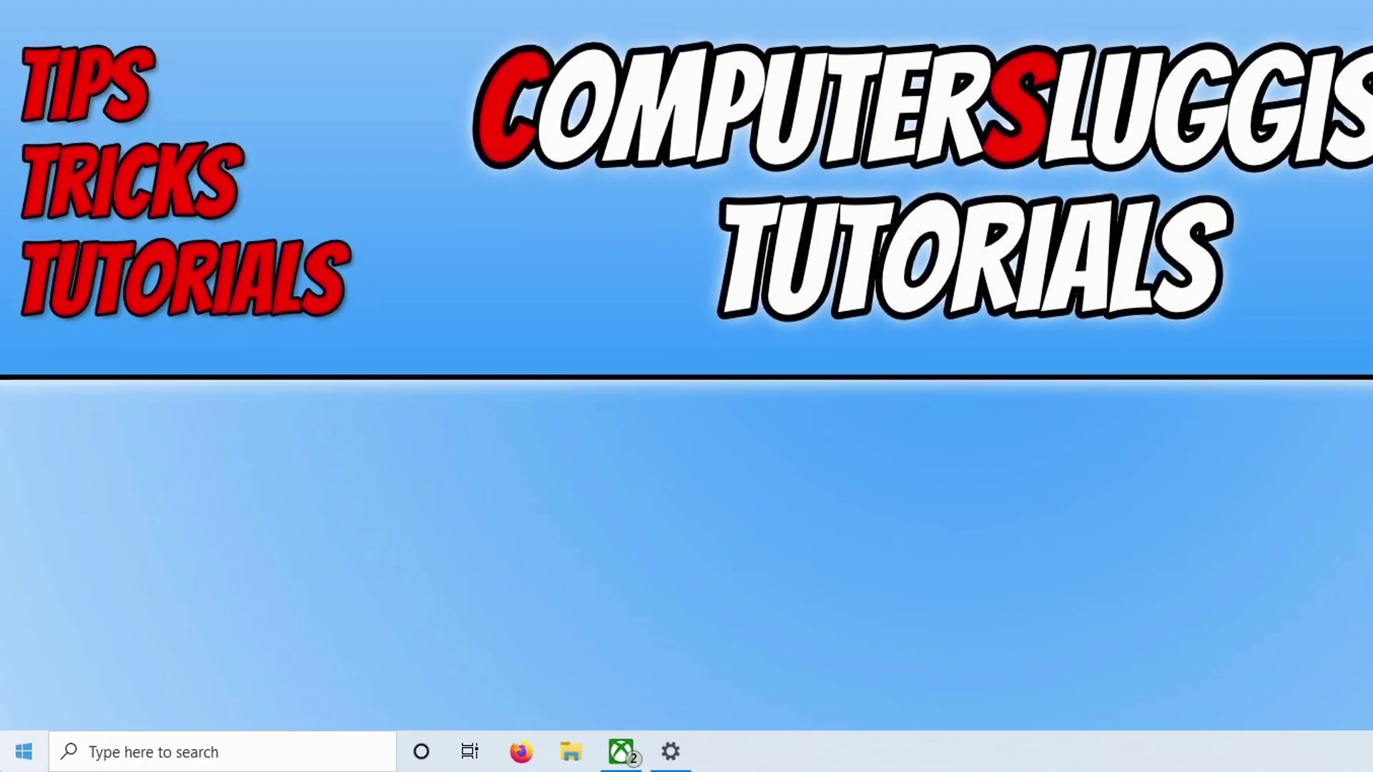
pyautogui.press('super')
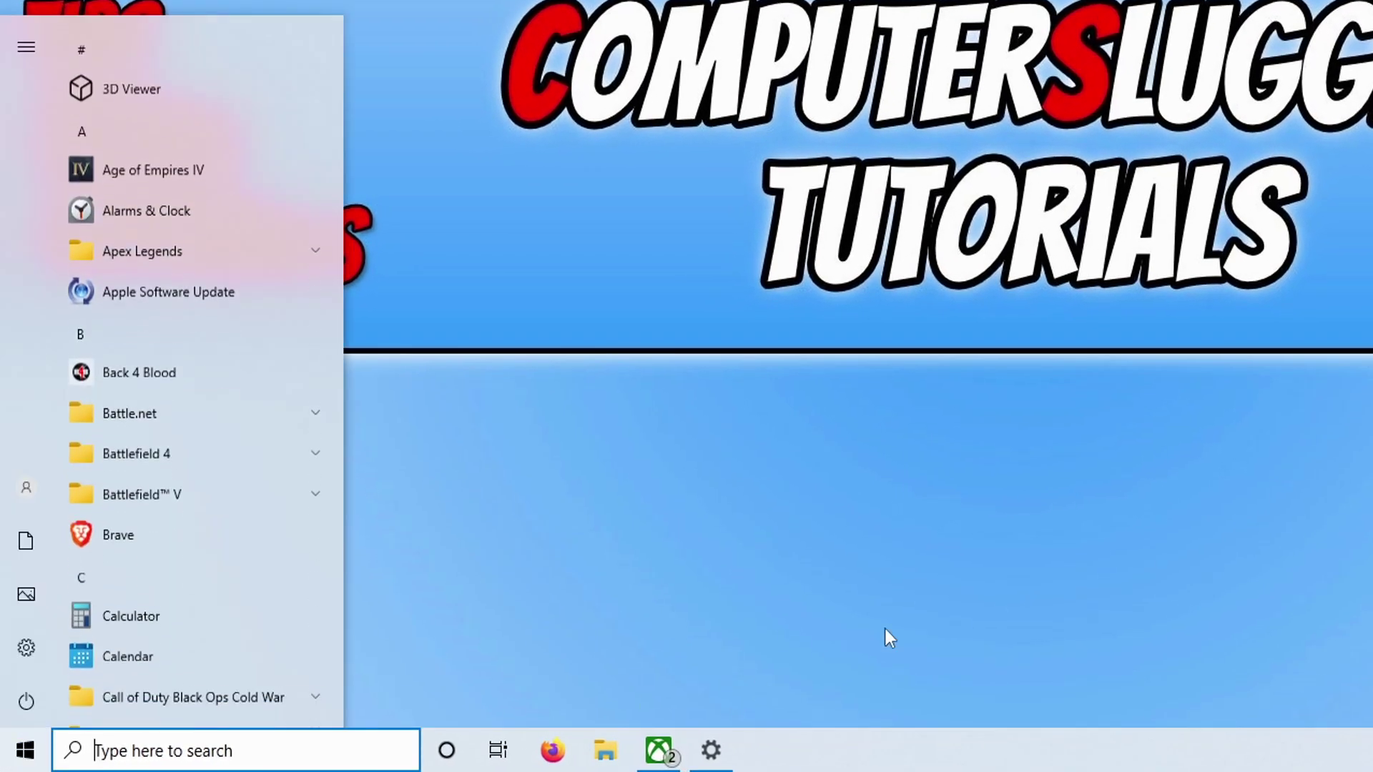
pyautogui.write('wsreset')
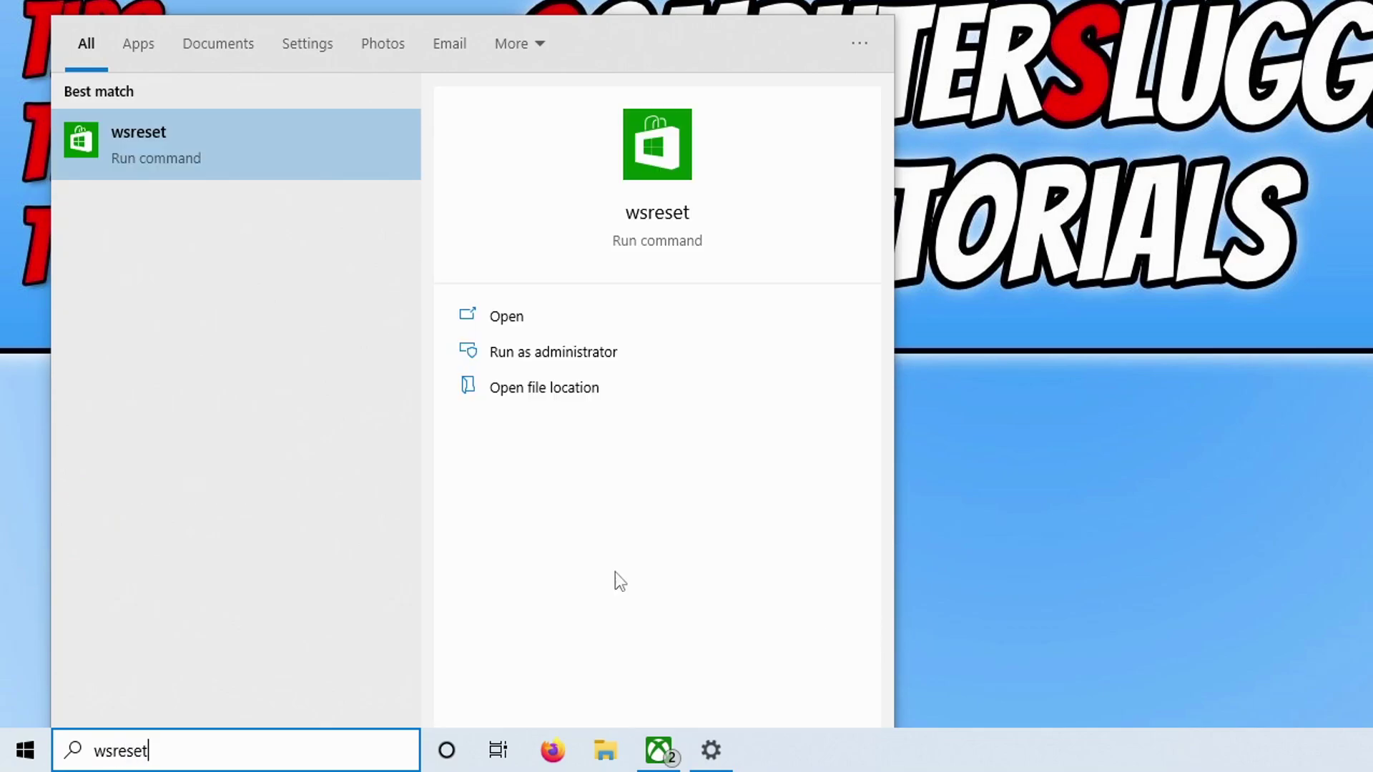
pyautogui.rightClick(160, 135)
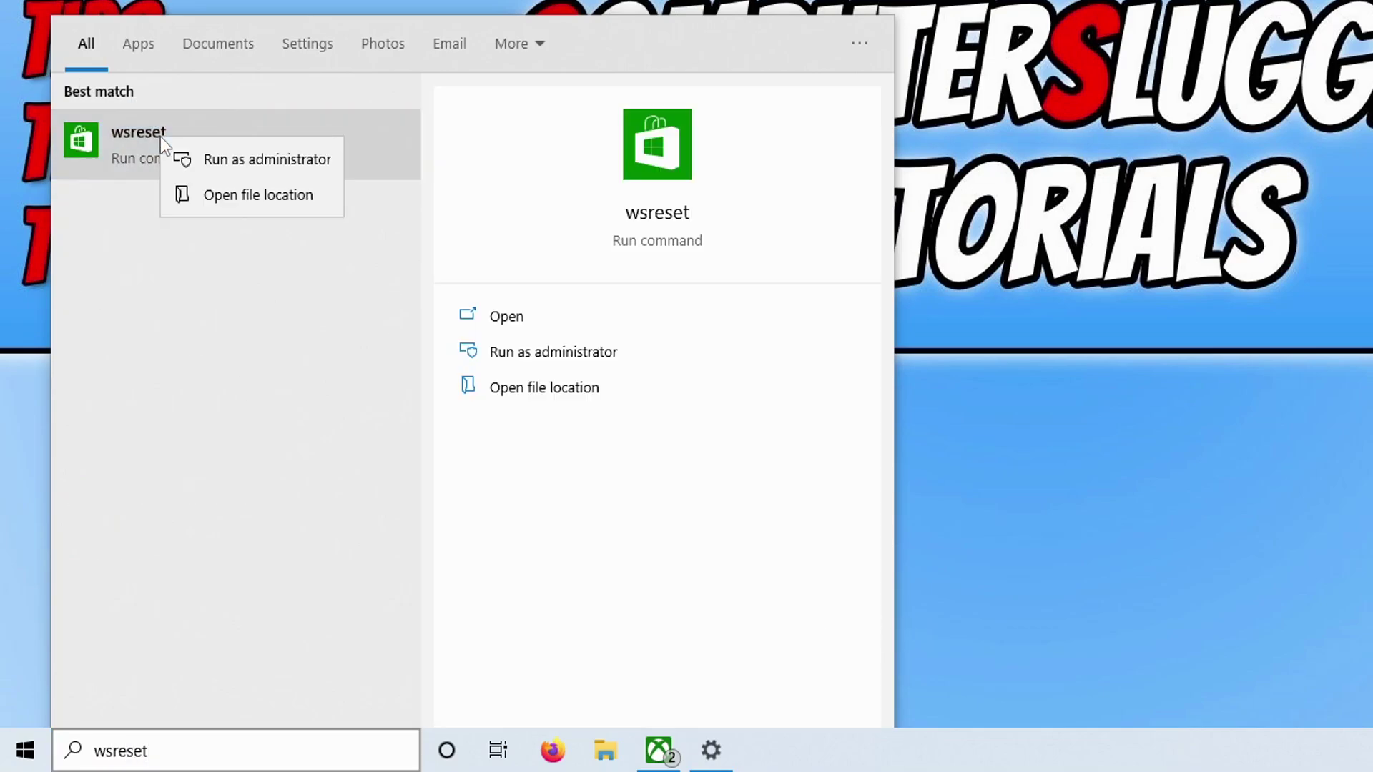
pyautogui.click(226, 163)
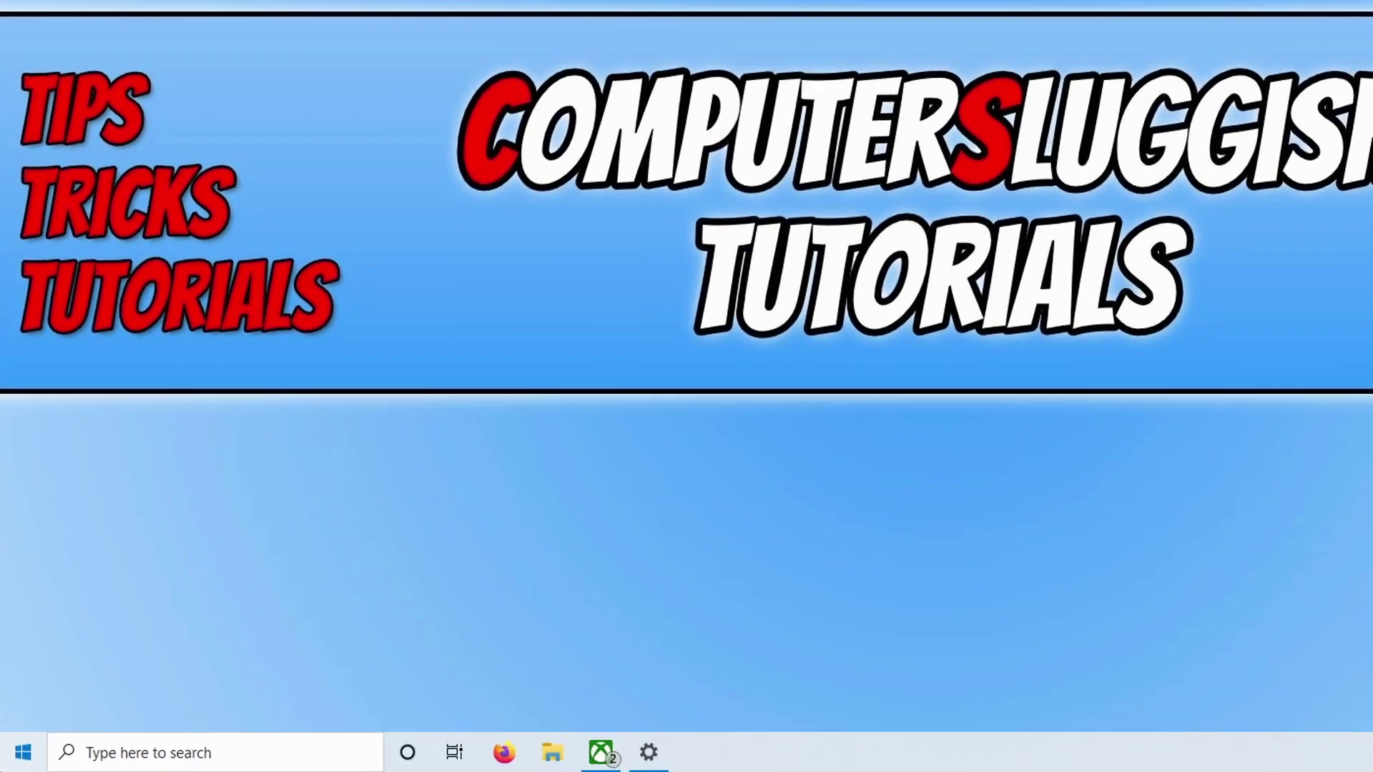
# - Launch Windows PowerShell as administrator from a Start menu search
pyautogui.press('super')
pyautogui.write('power')
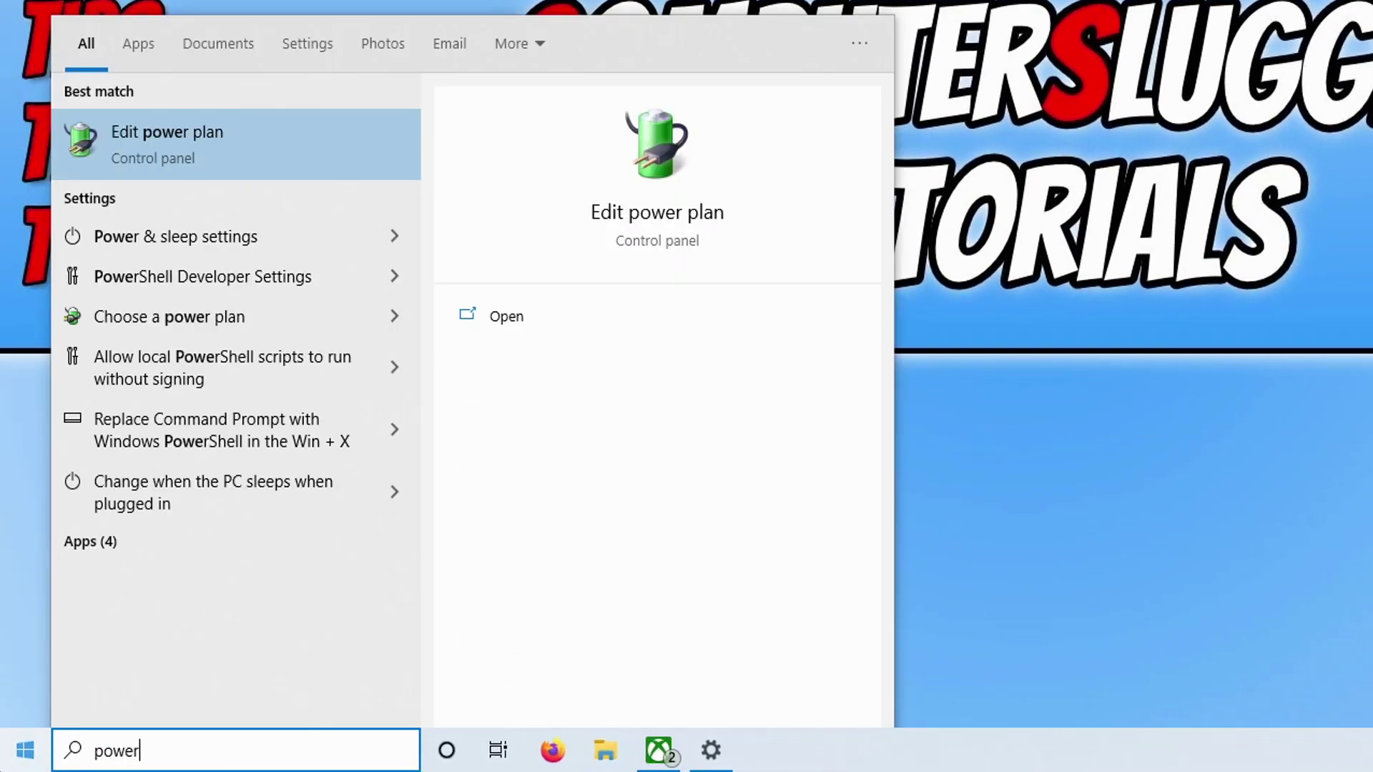
pyautogui.write('shell')
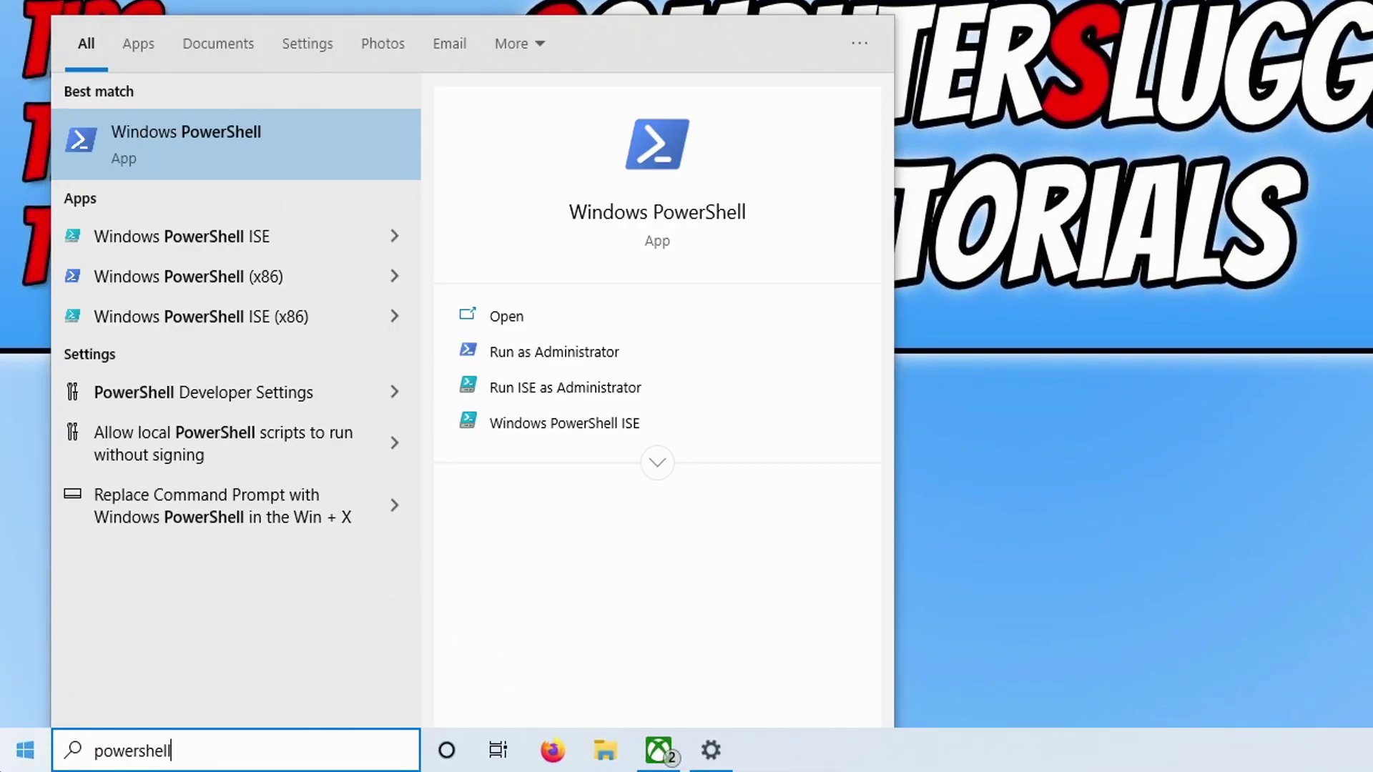
pyautogui.rightClick(209, 145)
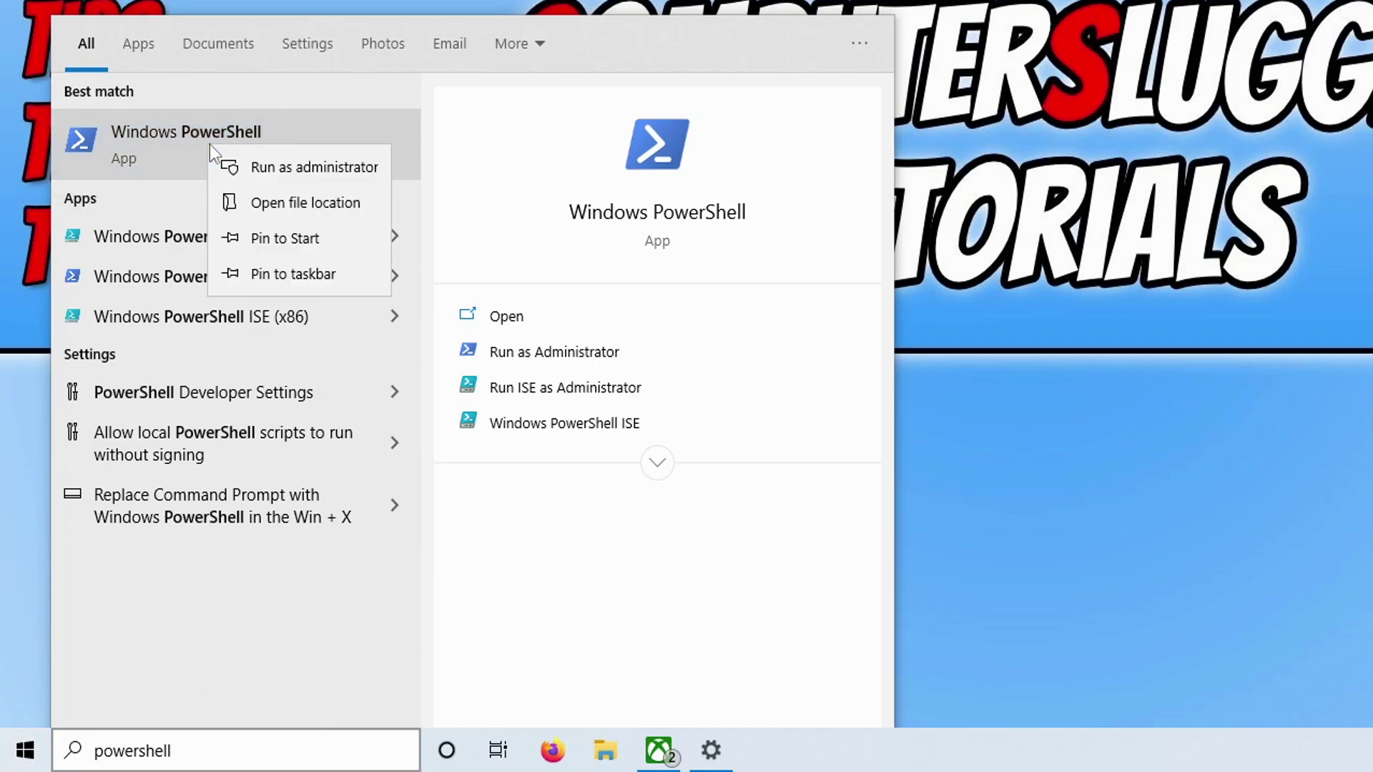
pyautogui.click(260, 166)
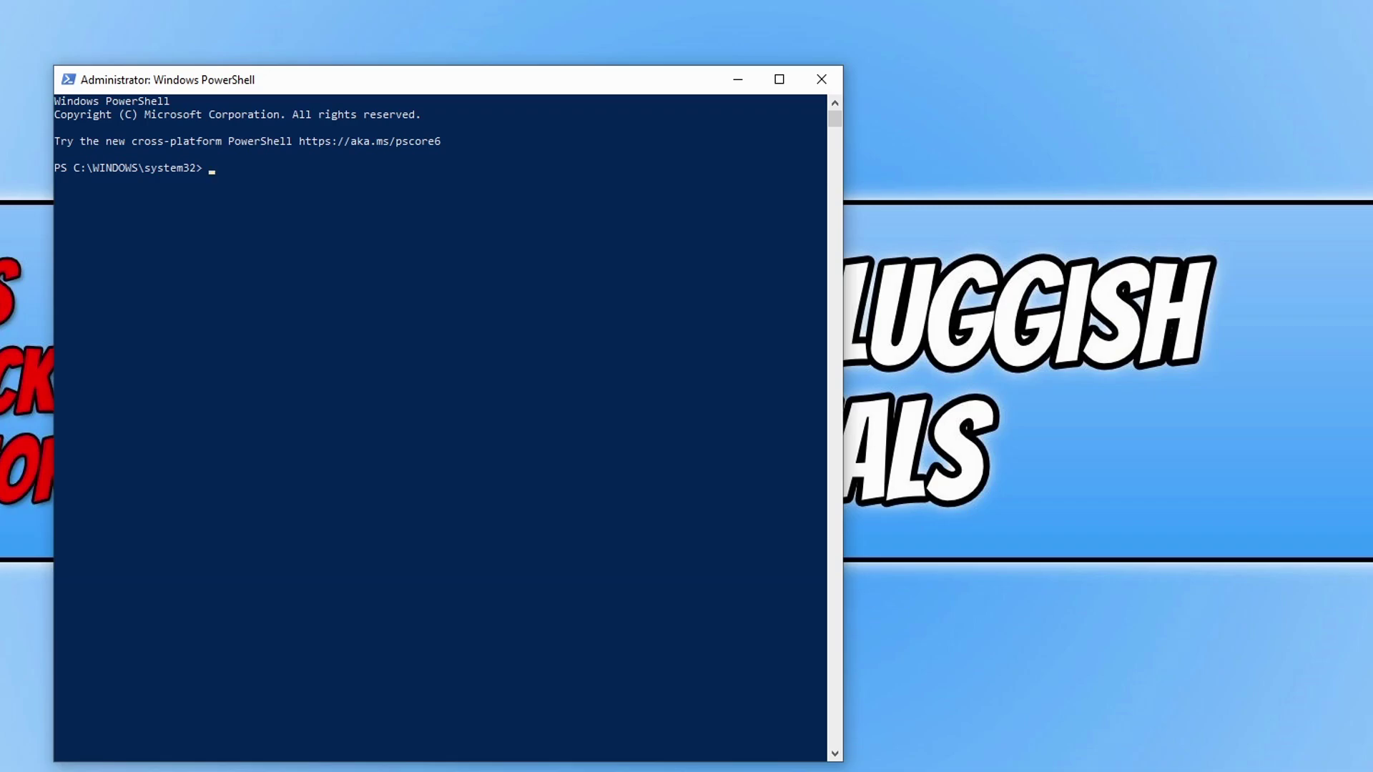
# - Run the pasted Get-AppXPackage *WindowsStore* re-register command, then close PowerShell
pyautogui.write('Get-AppXPackage *WindowsStore* -AllUsers | Foreach {Add-AppxPackage -DisableDevelopmentMode -Register "$($_.InstallLocation)\\AppXManifest.xml"}')
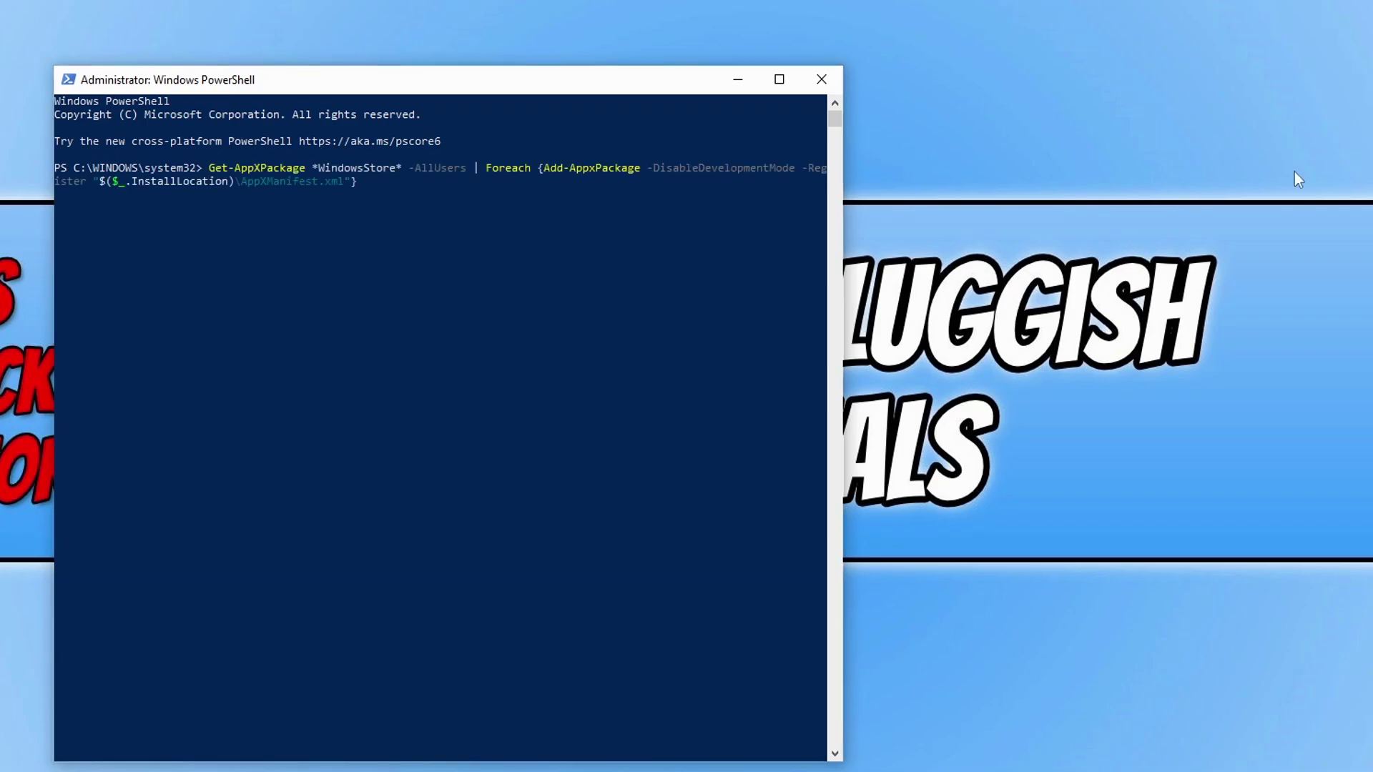
pyautogui.press('Return')
pyautogui.click(829, 80)
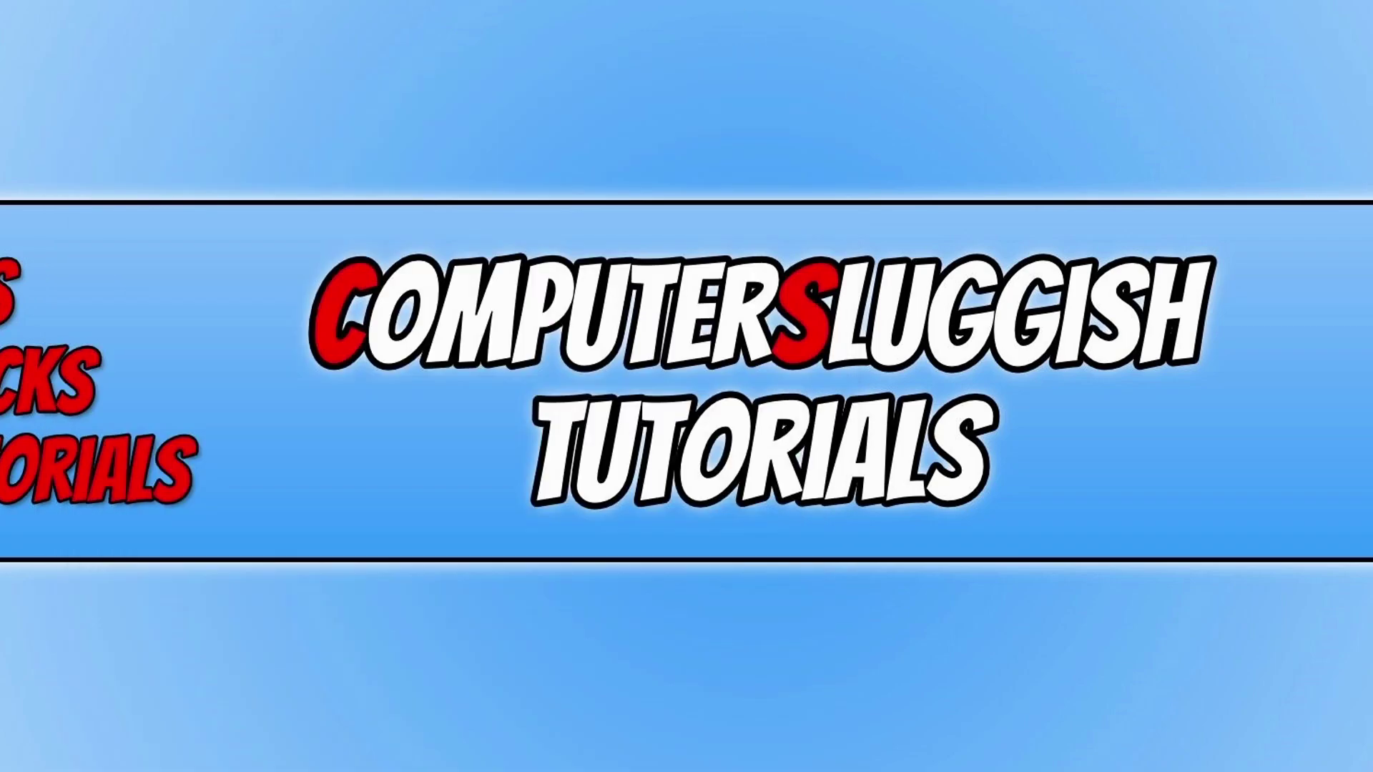